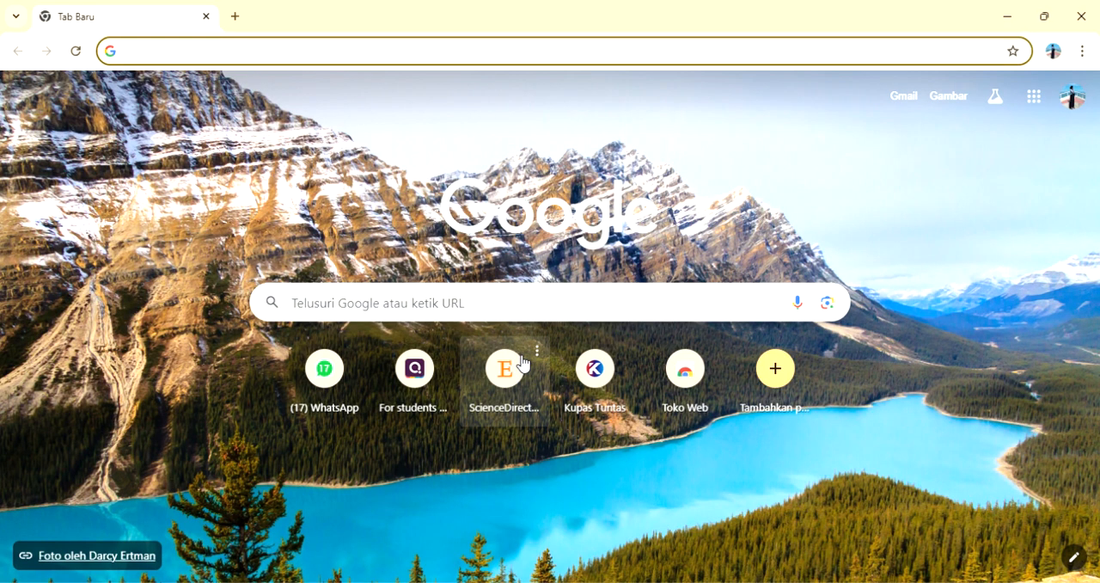
Step: Search the web for "drive" and open Google Drive from the results
{"action": "left_click", "coordinate": [442, 313]}
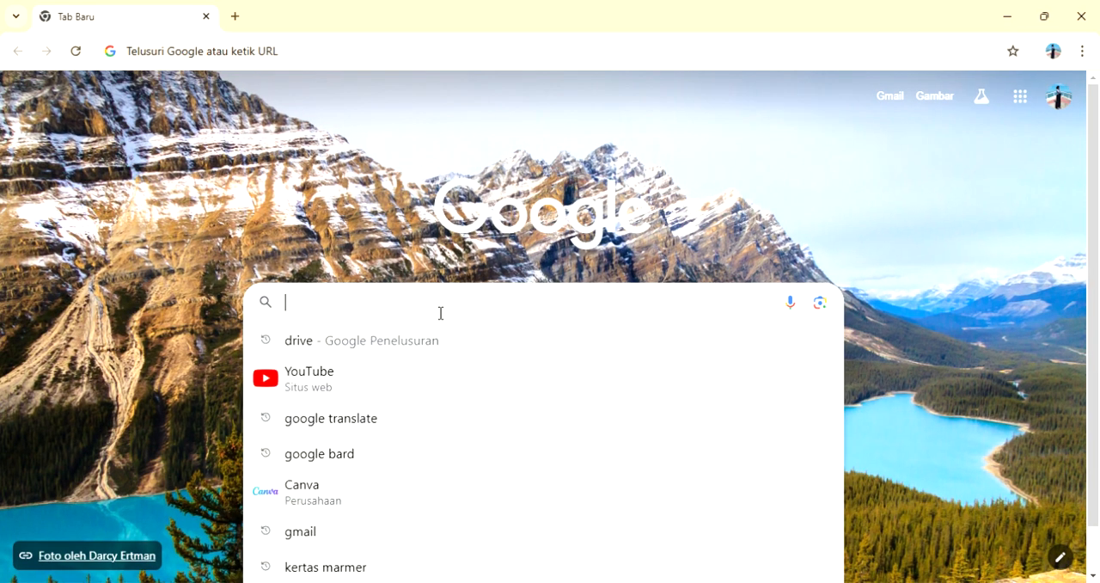
{"action": "type", "text": "driv"}
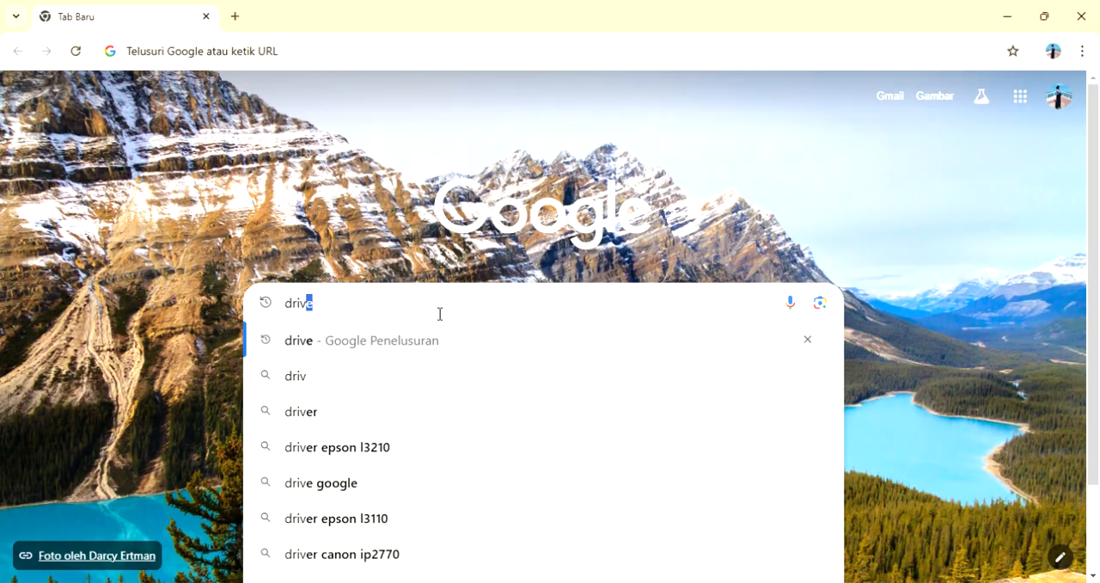
{"action": "key", "text": "Return"}
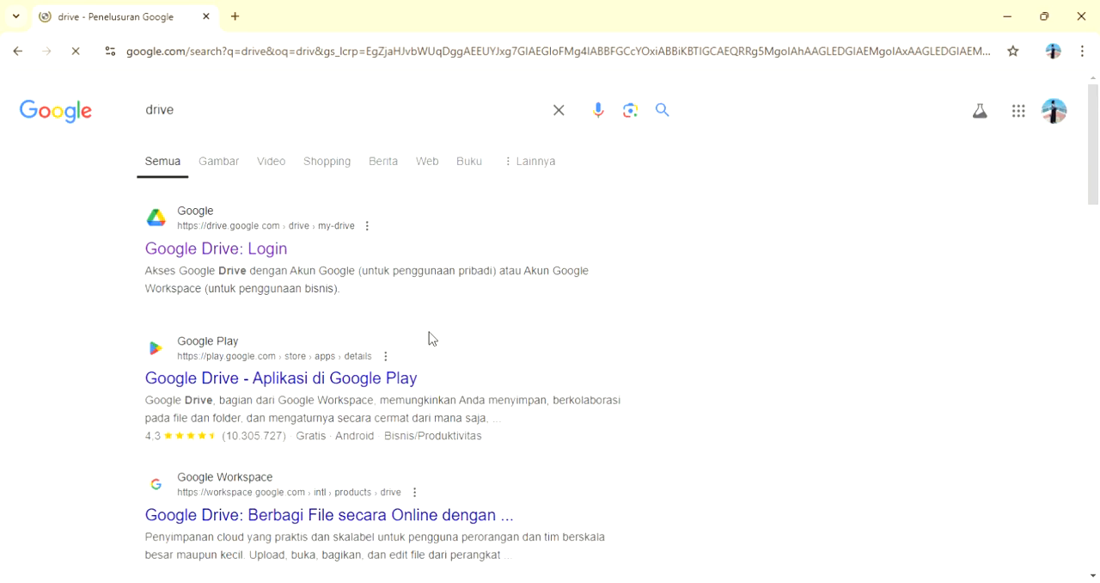
{"action": "left_click", "coordinate": [259, 257]}
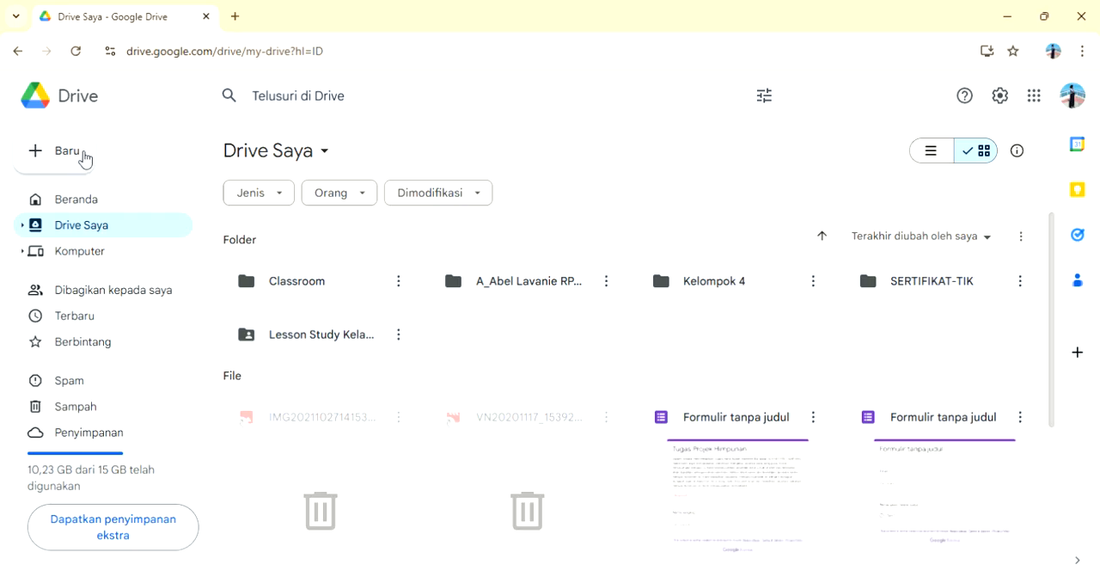
Step: Create a new folder named "Sertifikat Online" in Drive Saya
{"action": "left_click", "coordinate": [84, 158]}
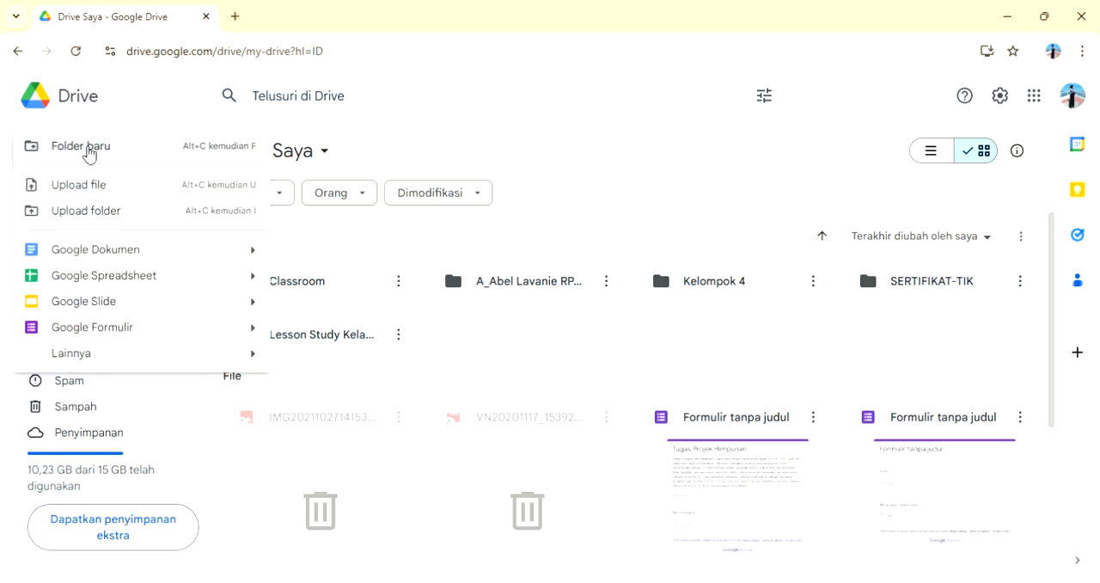
{"action": "left_click", "coordinate": [92, 151]}
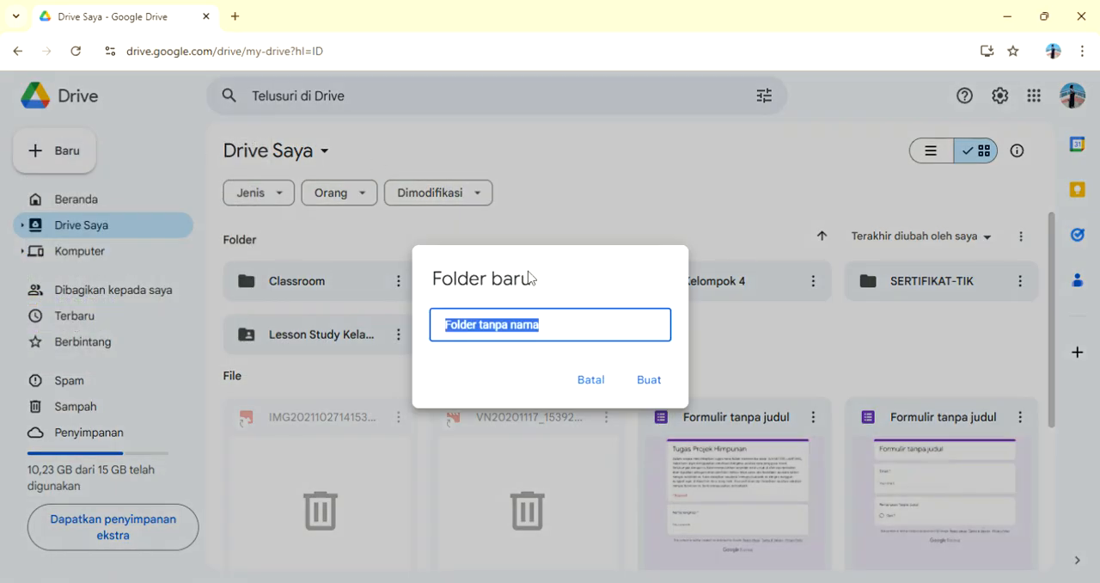
{"action": "key", "text": "BackSpace"}
{"action": "type", "text": "S"}
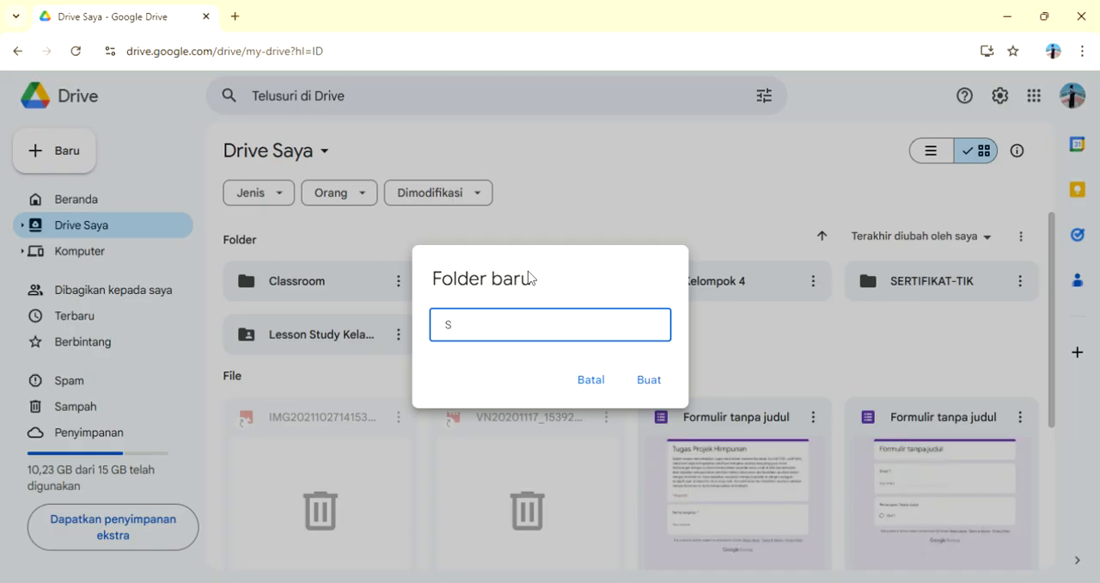
{"action": "type", "text": "ertifikat Online"}
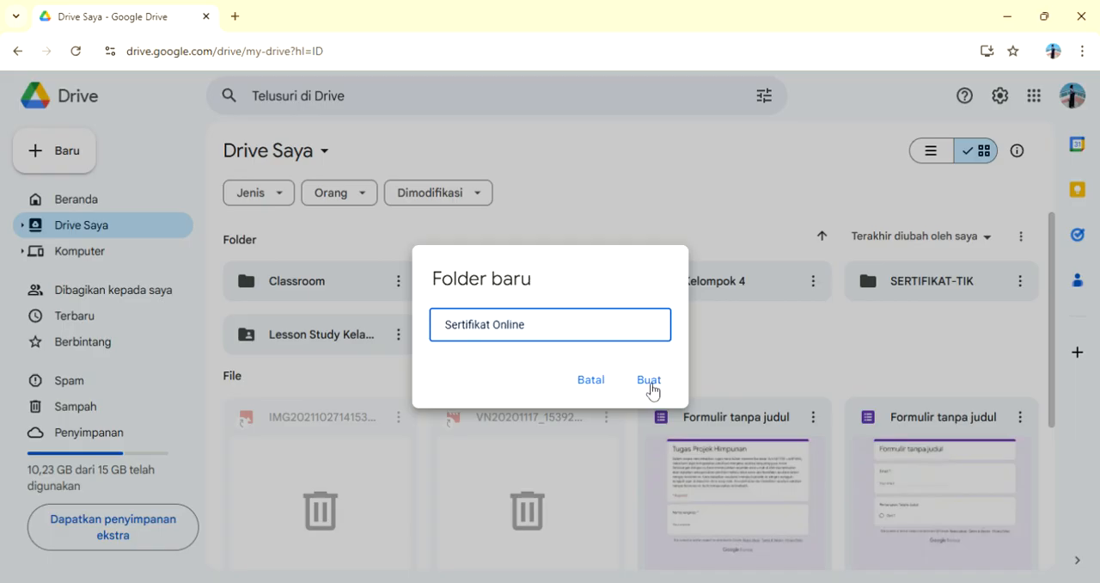
{"action": "left_click", "coordinate": [660, 391]}
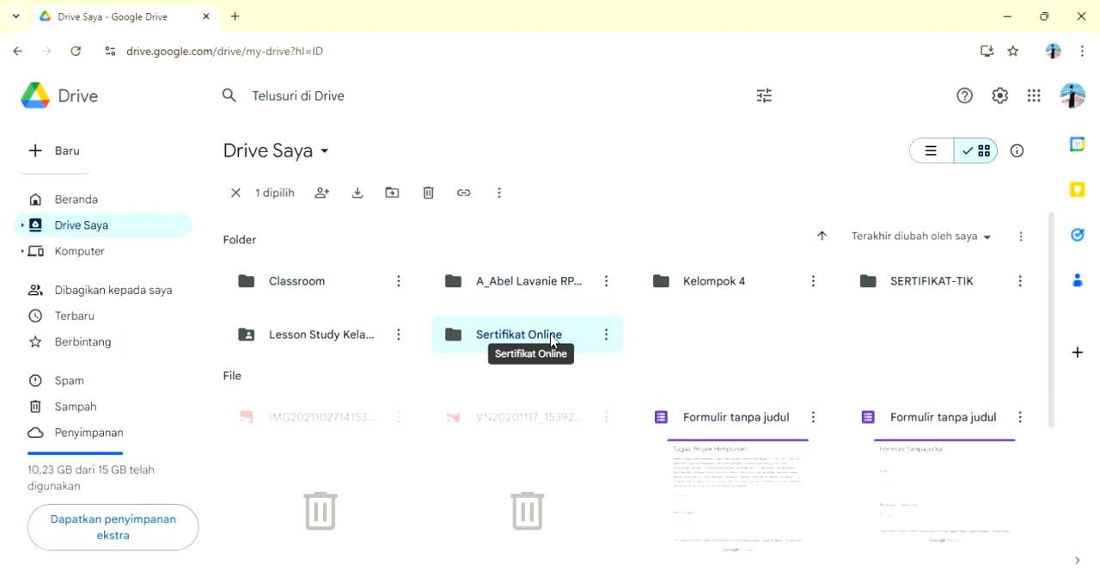
Step: Open the Sertifikat Online folder and create a blank Google Slides presentation in it
{"action": "double_click", "coordinate": [551, 340]}
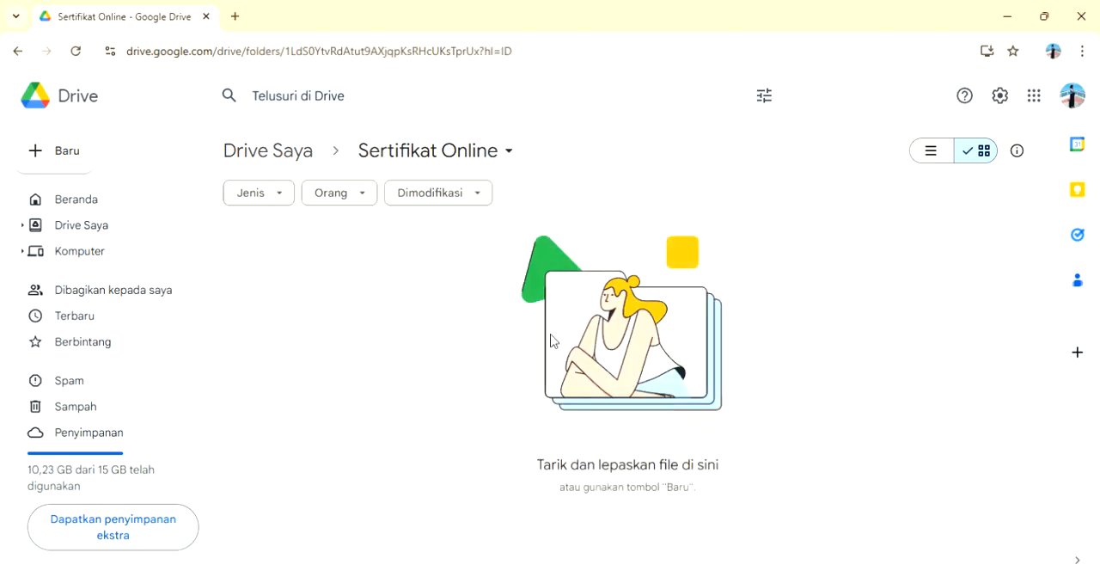
{"action": "right_click", "coordinate": [472, 345]}
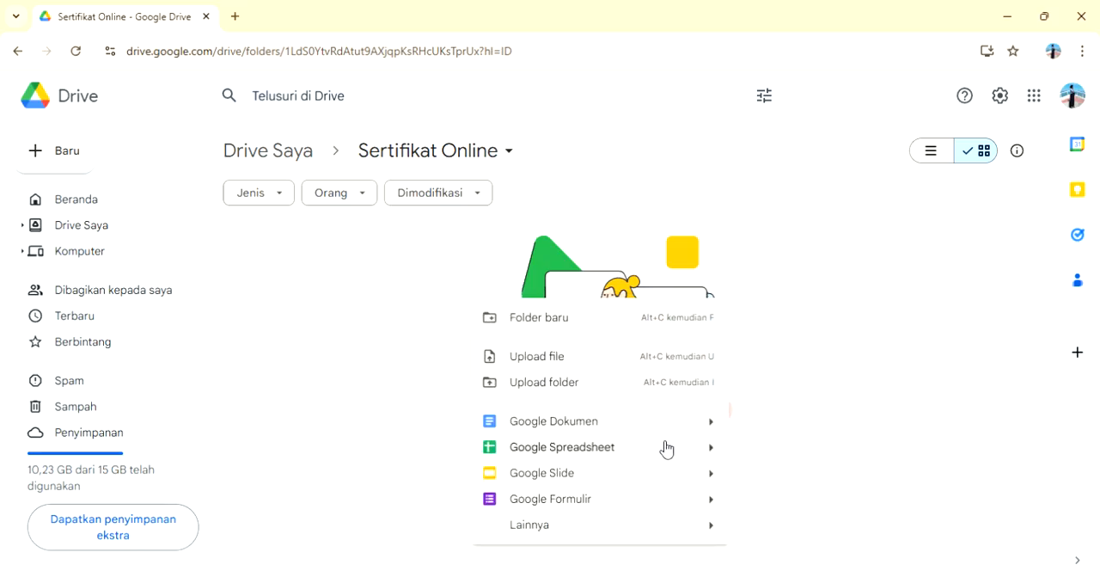
{"action": "mouse_move", "coordinate": [716, 479]}
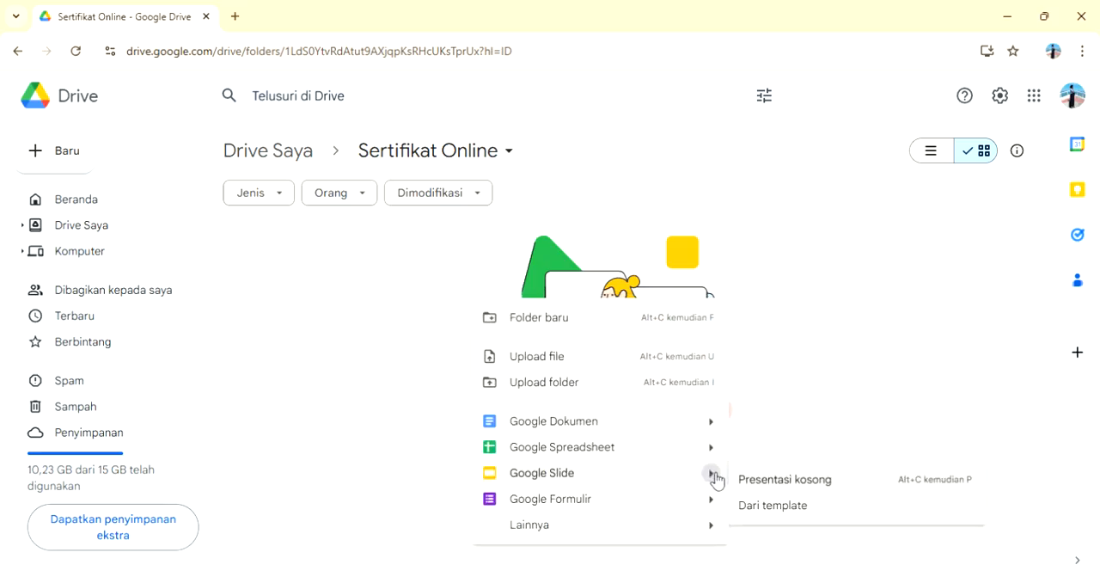
{"action": "left_click", "coordinate": [744, 479]}
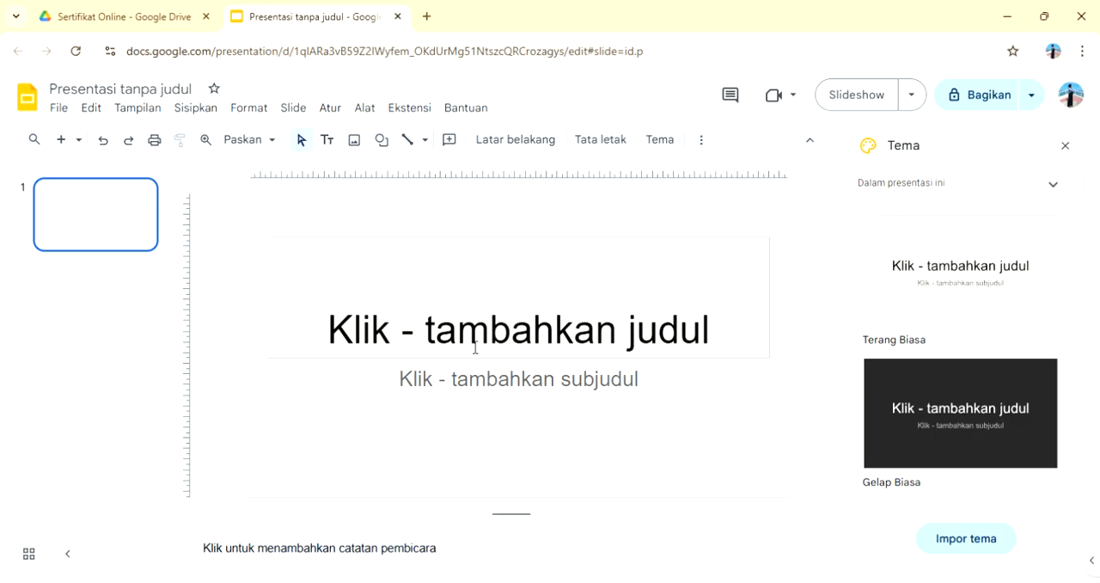
Step: Change the presentation's page setup to Standar 4:3 and apply it
{"action": "left_click", "coordinate": [66, 110]}
{"action": "scroll", "coordinate": [164, 454], "scroll_direction": "down", "scroll_amount": 1}
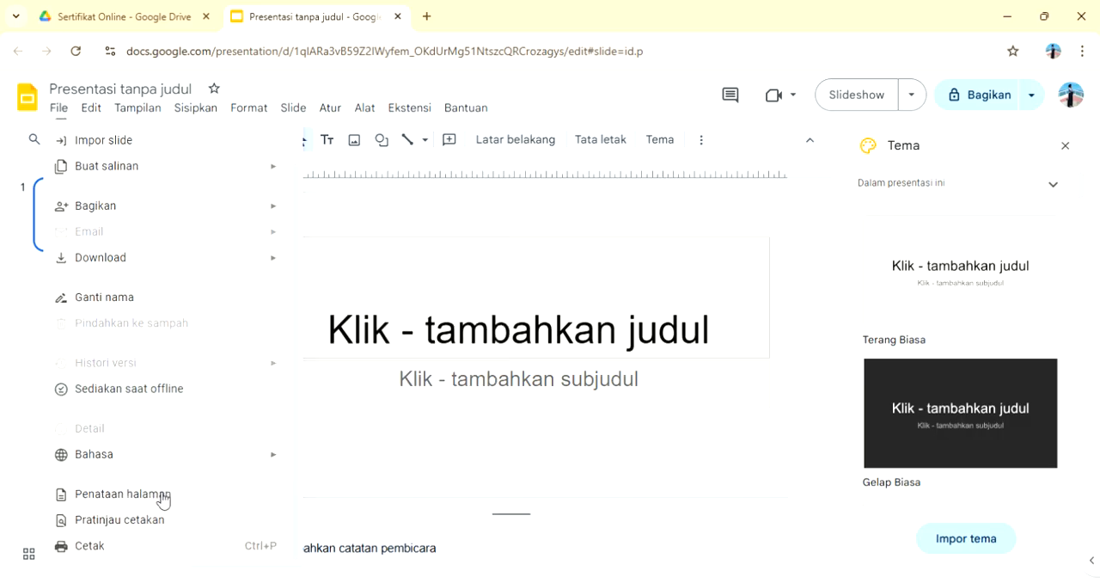
{"action": "left_click", "coordinate": [163, 495]}
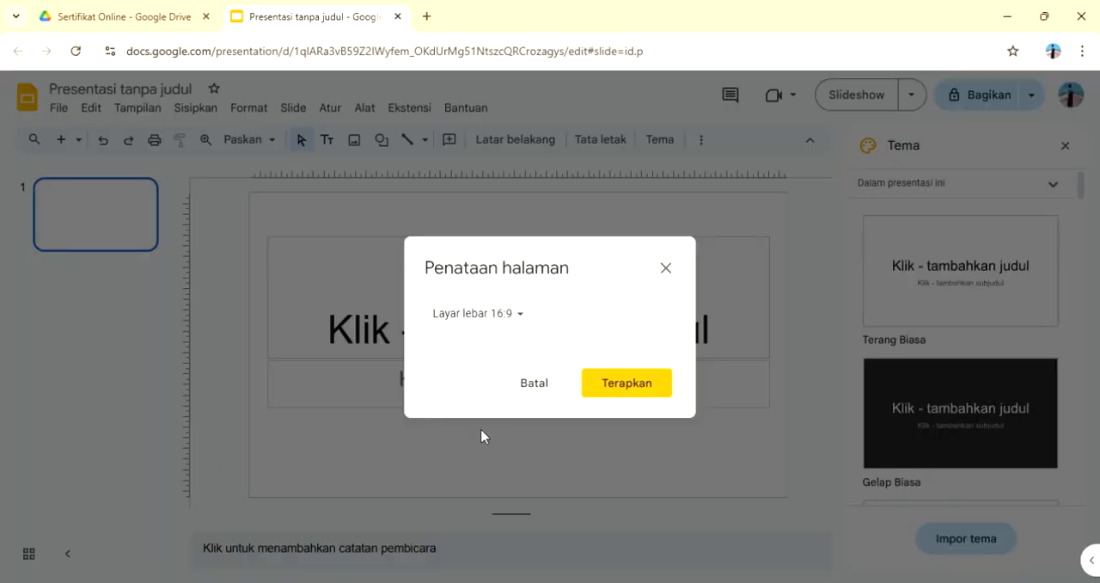
{"action": "left_click", "coordinate": [521, 321]}
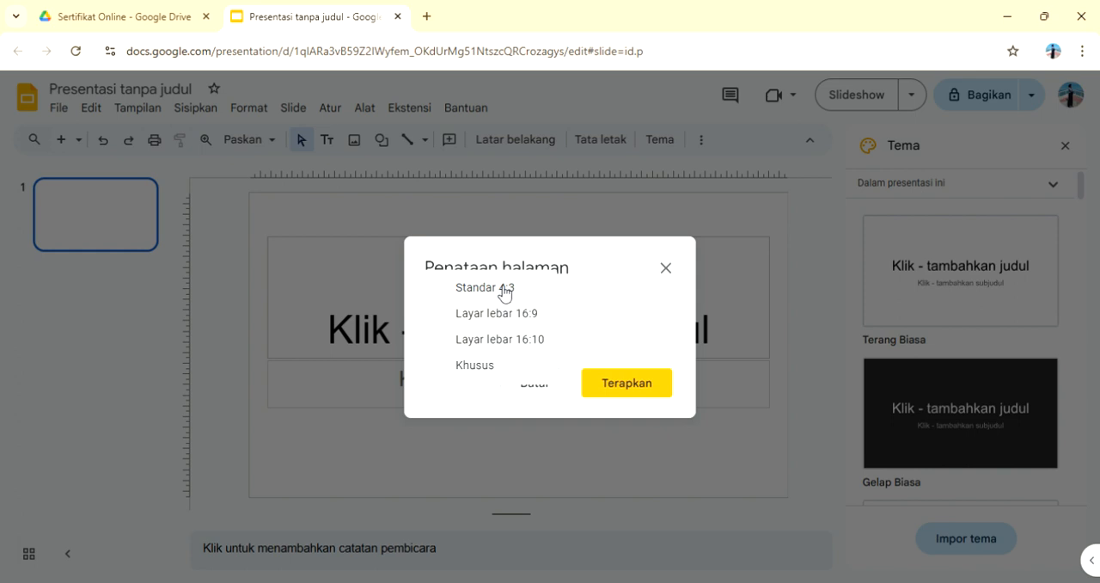
{"action": "left_click", "coordinate": [505, 293]}
{"action": "left_click", "coordinate": [638, 379]}
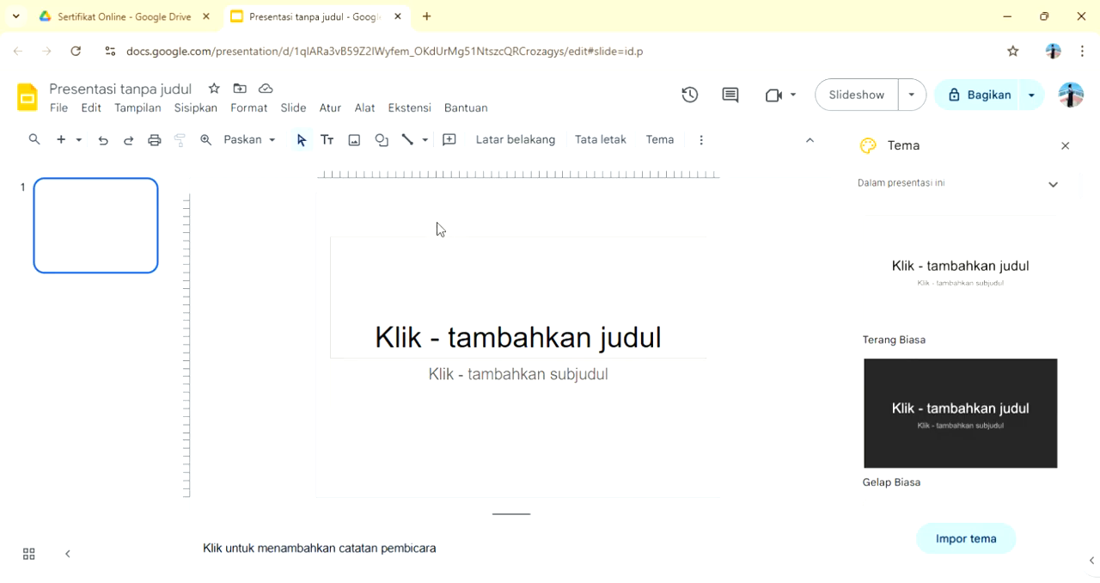
Step: Insert the certificate template image from the computer and stretch it to cover the whole slide
{"action": "left_click", "coordinate": [354, 140]}
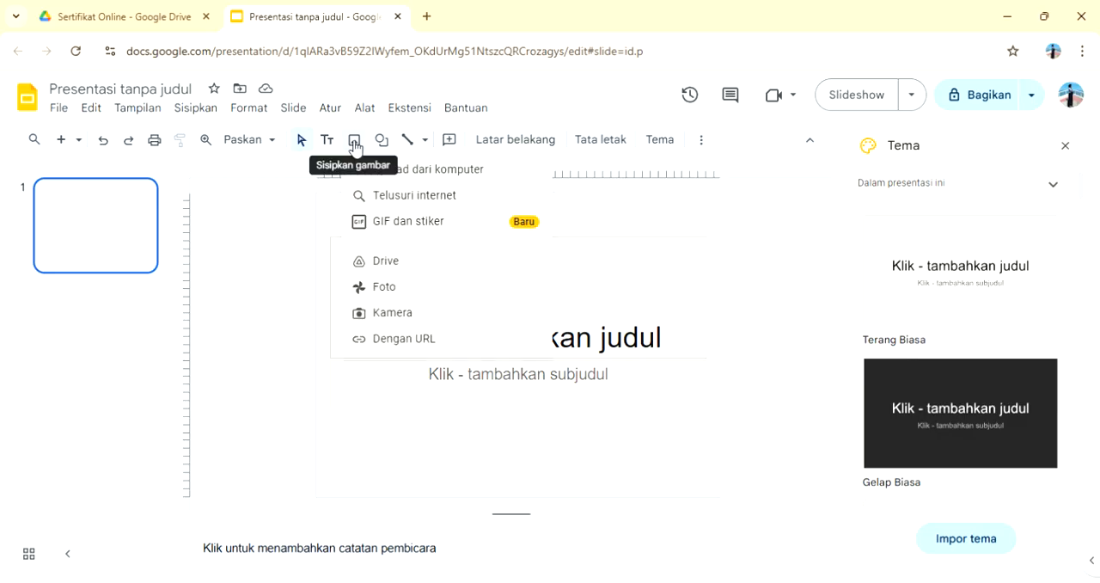
{"action": "left_click", "coordinate": [395, 172]}
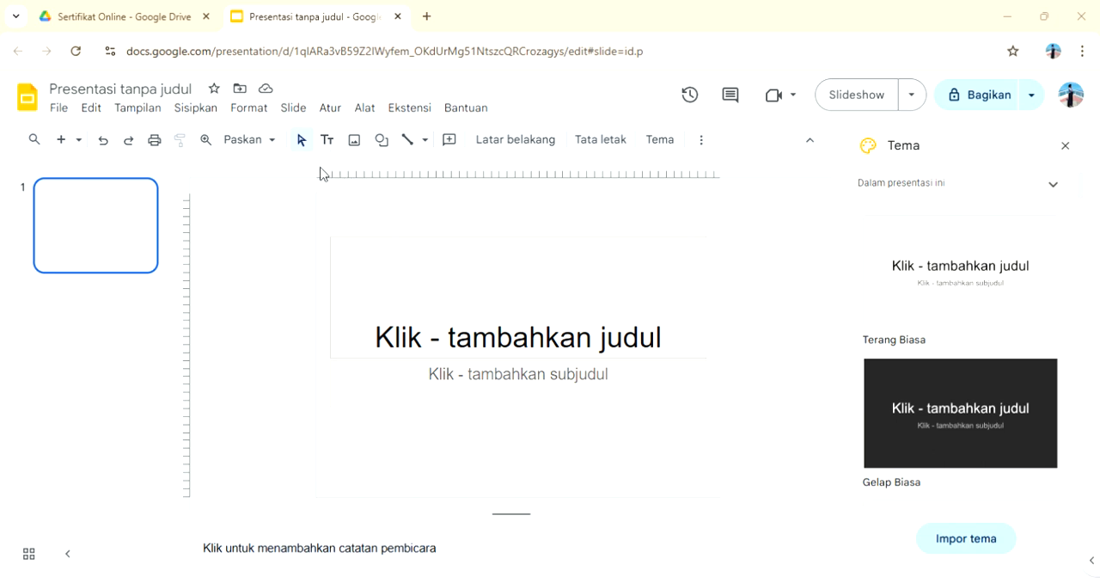
{"action": "left_click", "coordinate": [405, 323]}
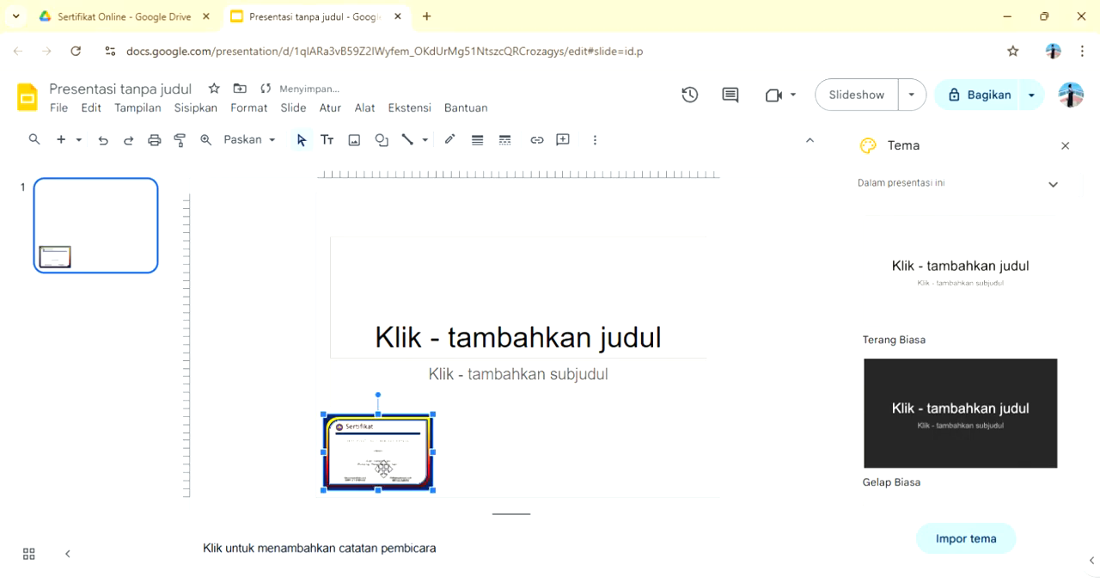
{"action": "left_click_drag", "start_coordinate": [386, 470], "coordinate": [727, 474]}
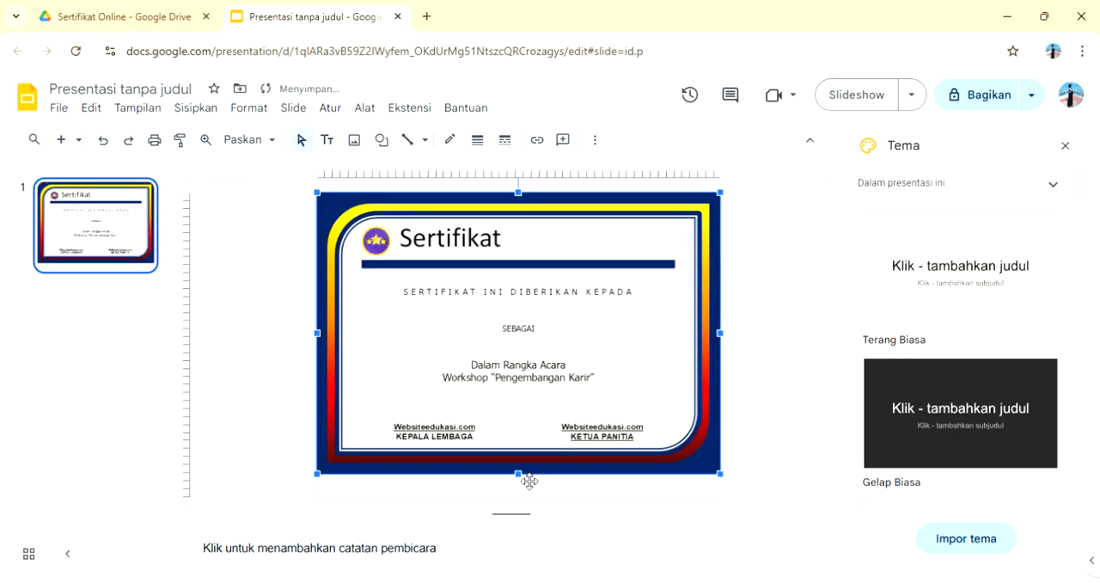
{"action": "left_click_drag", "start_coordinate": [523, 483], "coordinate": [526, 498]}
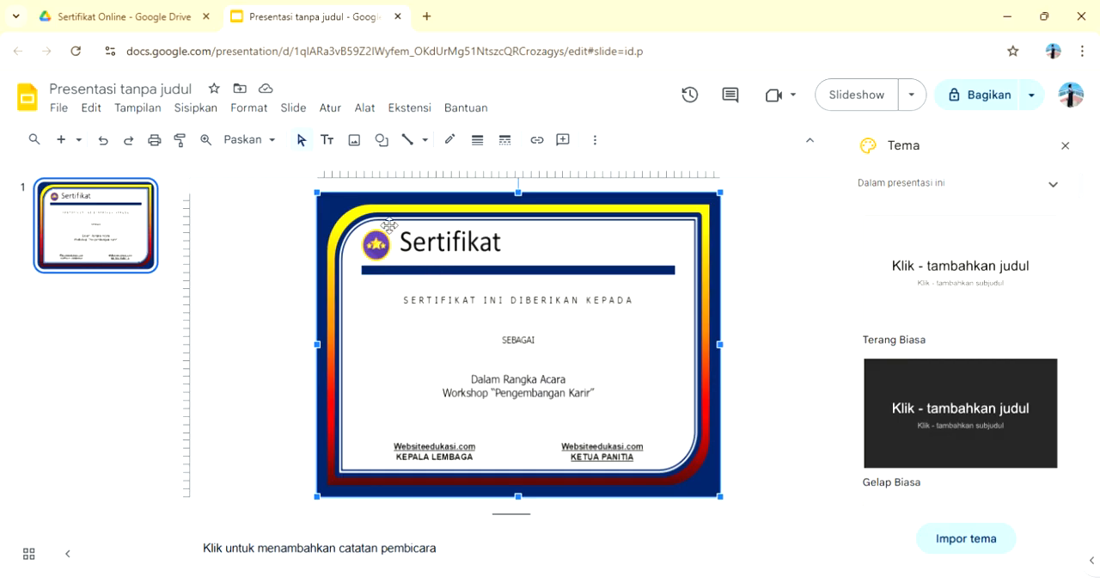
Step: Add a text box reading "<<Nama>>" between the "SERTIFIKAT INI DIBERIKAN KEPADA" line and "SEBAGAI"
{"action": "left_click", "coordinate": [335, 140]}
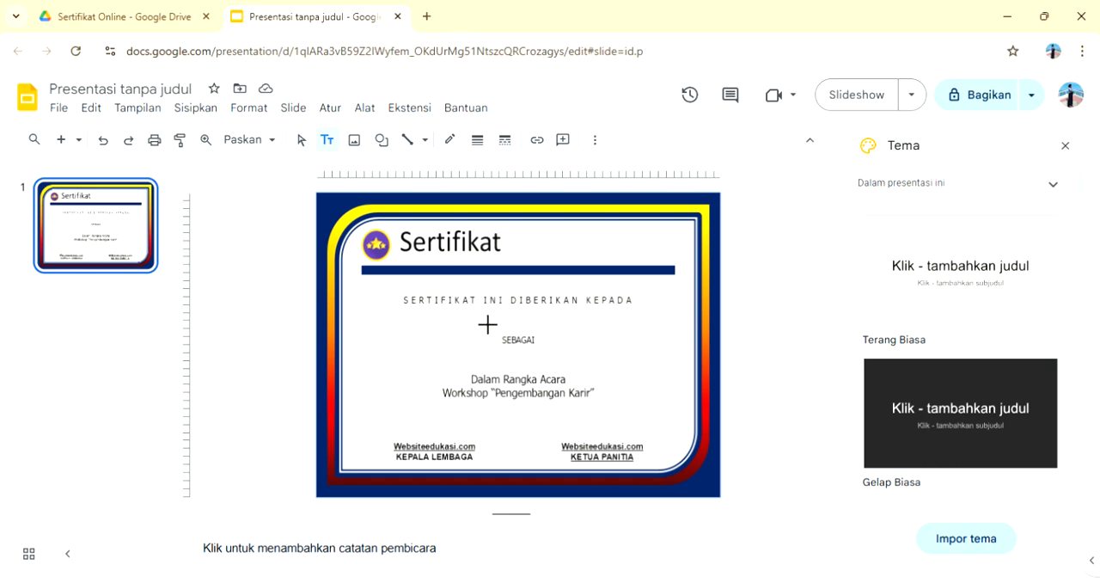
{"action": "left_click_drag", "start_coordinate": [487, 323], "coordinate": [567, 328]}
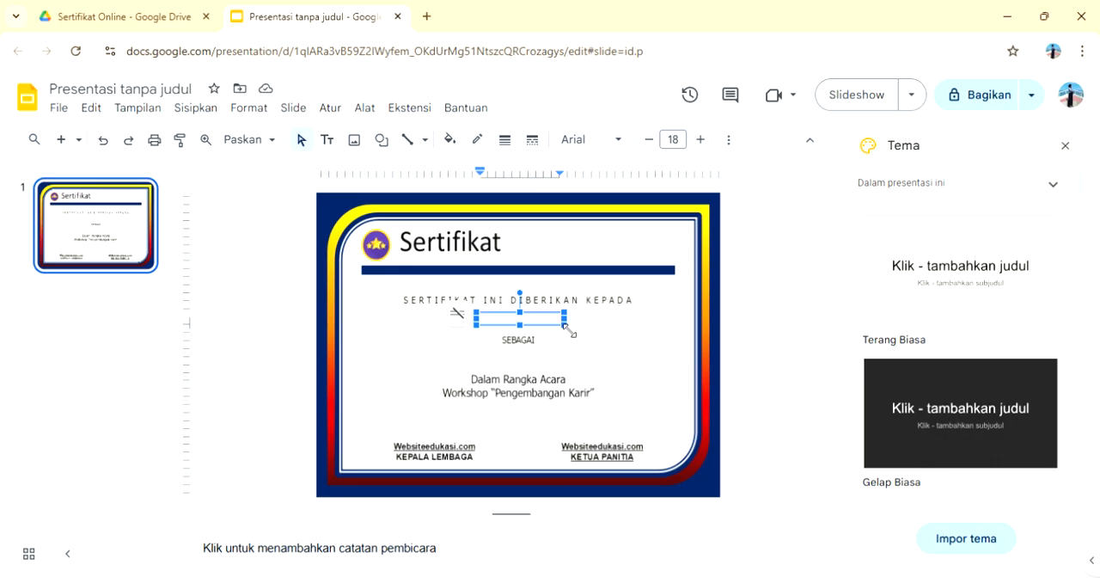
{"action": "type", "text": "<<Nama>>"}
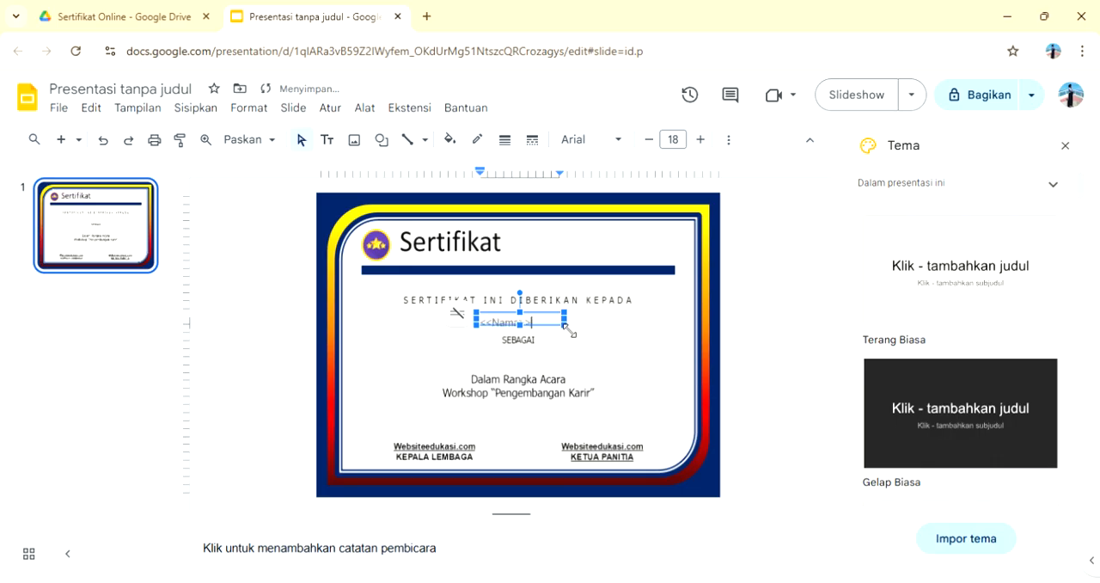
Step: Shift the <<Nama>> text box to centre its text above "SEBAGAI" and format the text in Impact, size 20
{"action": "left_click_drag", "start_coordinate": [546, 335], "coordinate": [488, 325]}
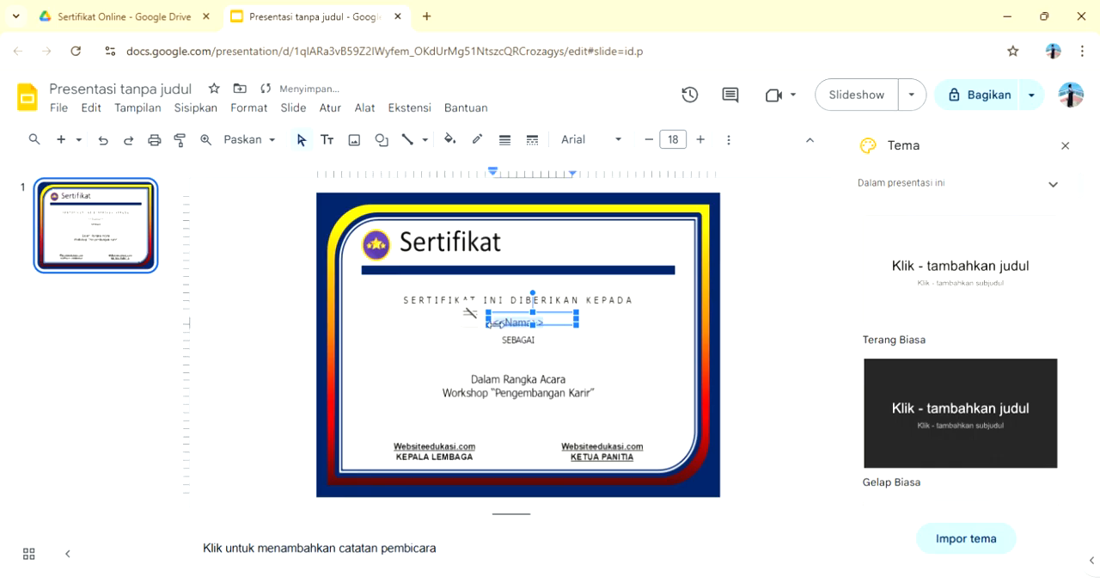
{"action": "left_click", "coordinate": [627, 142]}
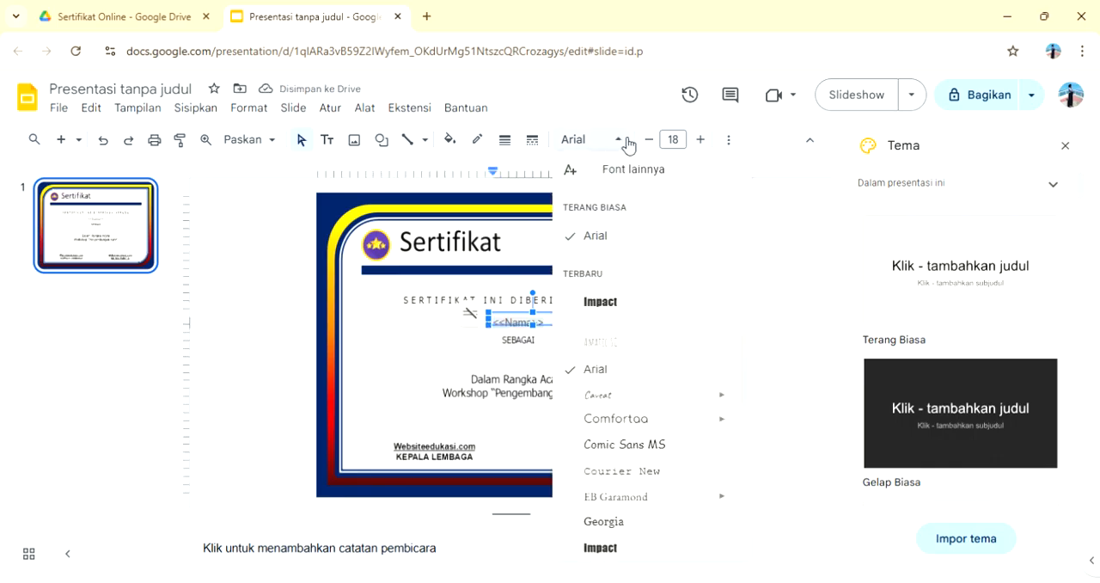
{"action": "left_click", "coordinate": [626, 300]}
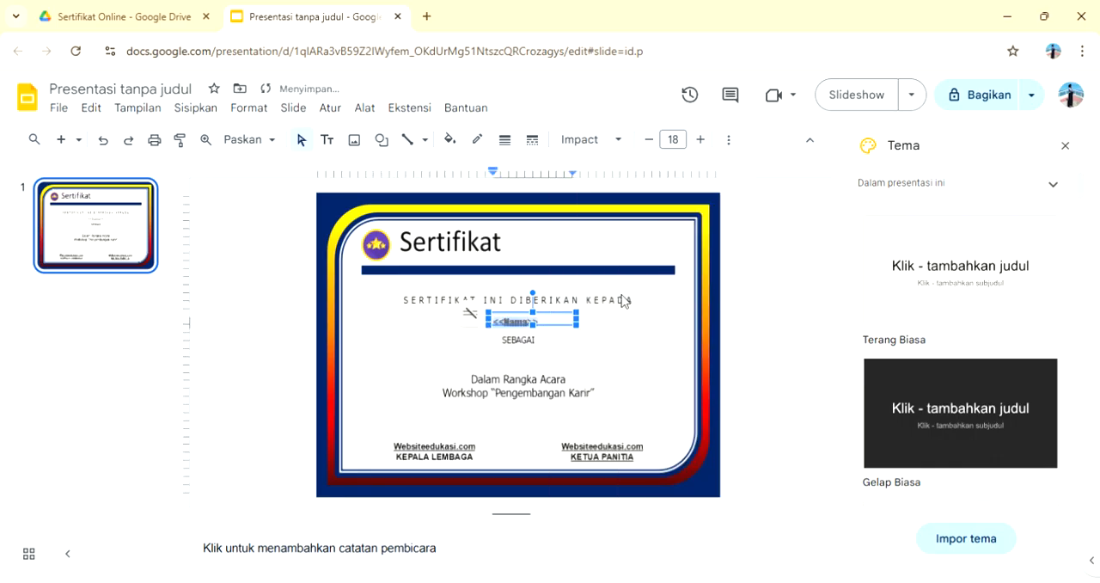
{"action": "left_click", "coordinate": [700, 142]}
{"action": "left_click", "coordinate": [701, 142]}
Step: Duplicate the <<Nama>> text box and place the copy directly below "SEBAGAI"
{"action": "right_click", "coordinate": [567, 334]}
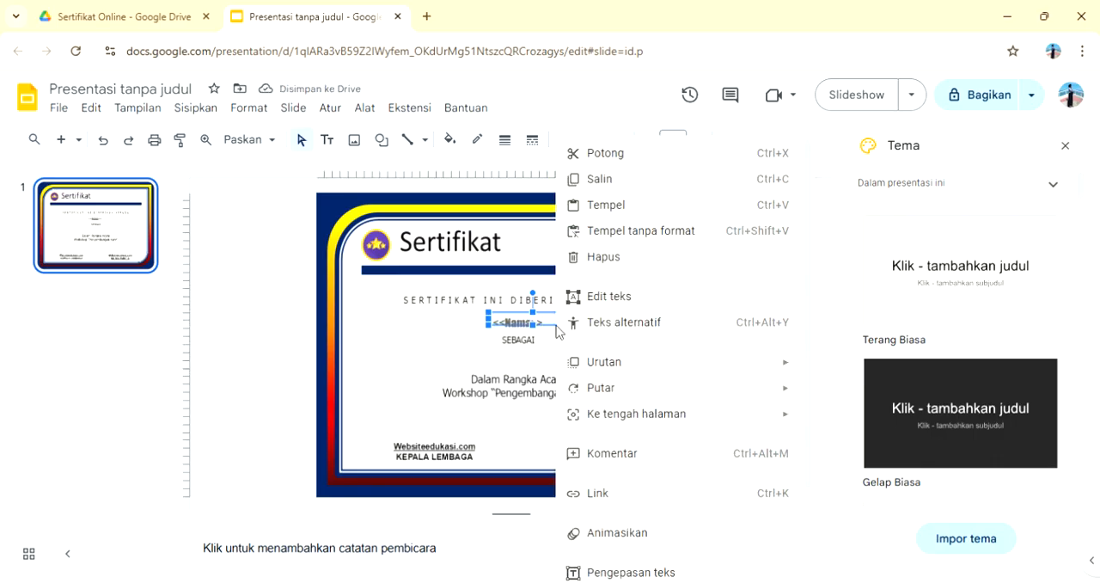
{"action": "left_click", "coordinate": [614, 181]}
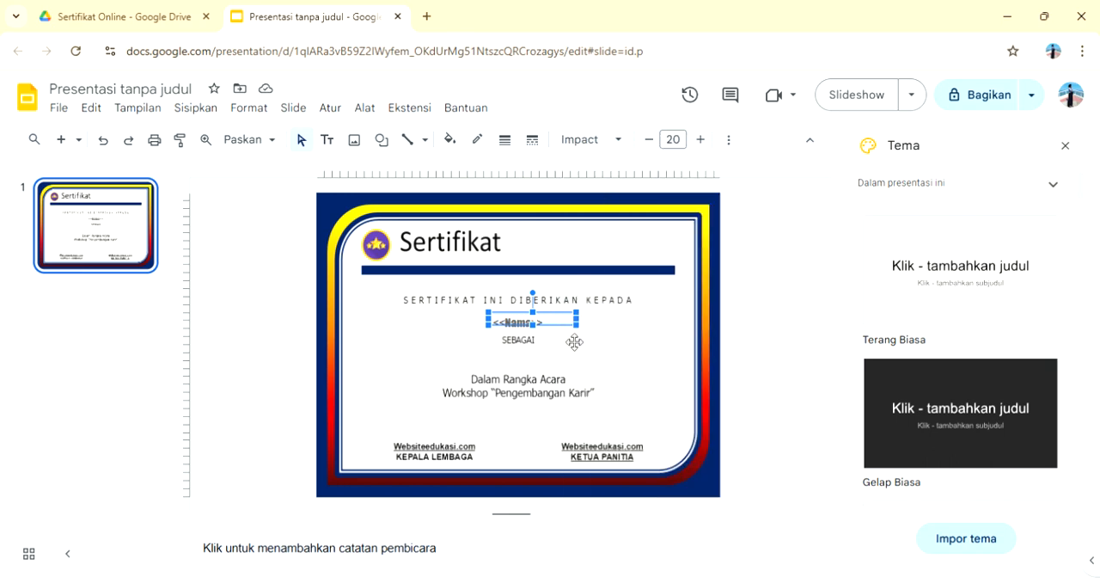
{"action": "key", "text": "ctrl+v"}
{"action": "left_click_drag", "start_coordinate": [569, 341], "coordinate": [563, 367]}
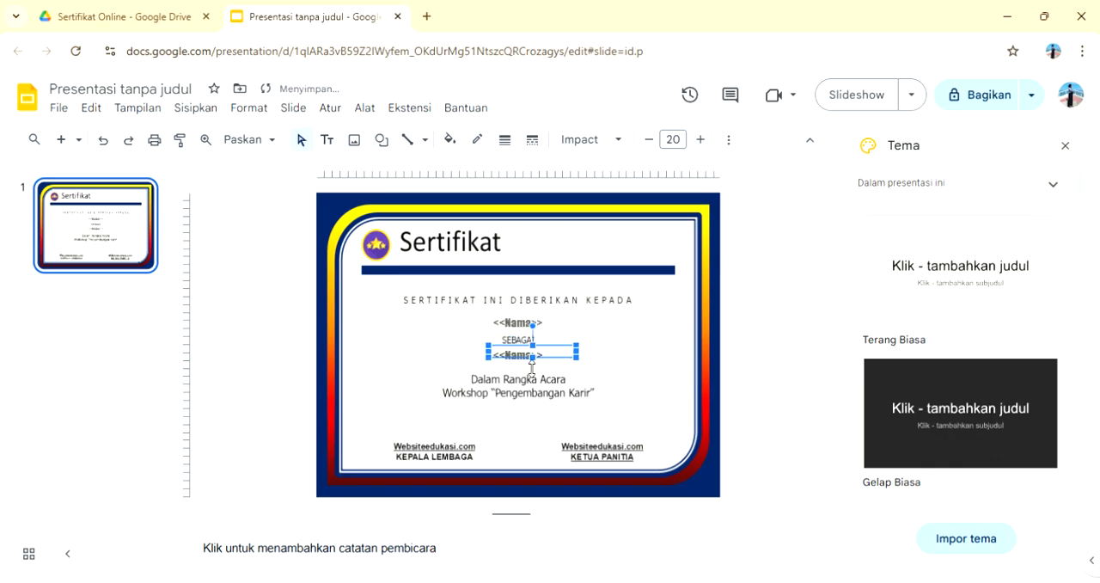
Step: Change the placeholder text in the copied box below "SEBAGAI" to "<<Bagian>>"
{"action": "key", "text": "BackSpace"}
{"action": "key", "text": "BackSpace"}
{"action": "key", "text": "BackSpace"}
{"action": "key", "text": "BackSpace"}
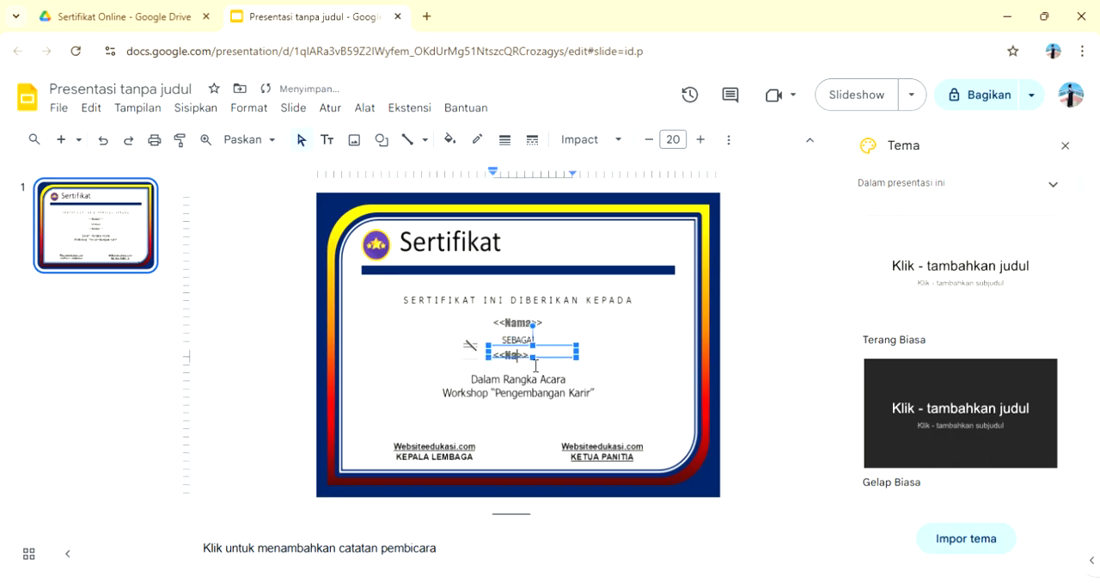
{"action": "type", "text": "Bagian"}
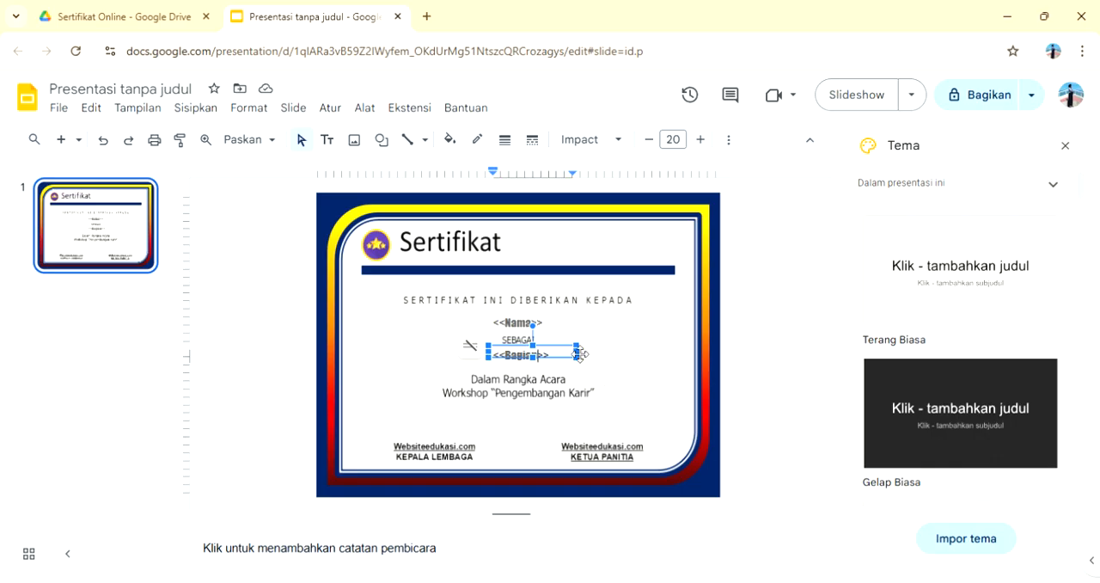
{"action": "left_click", "coordinate": [610, 355]}
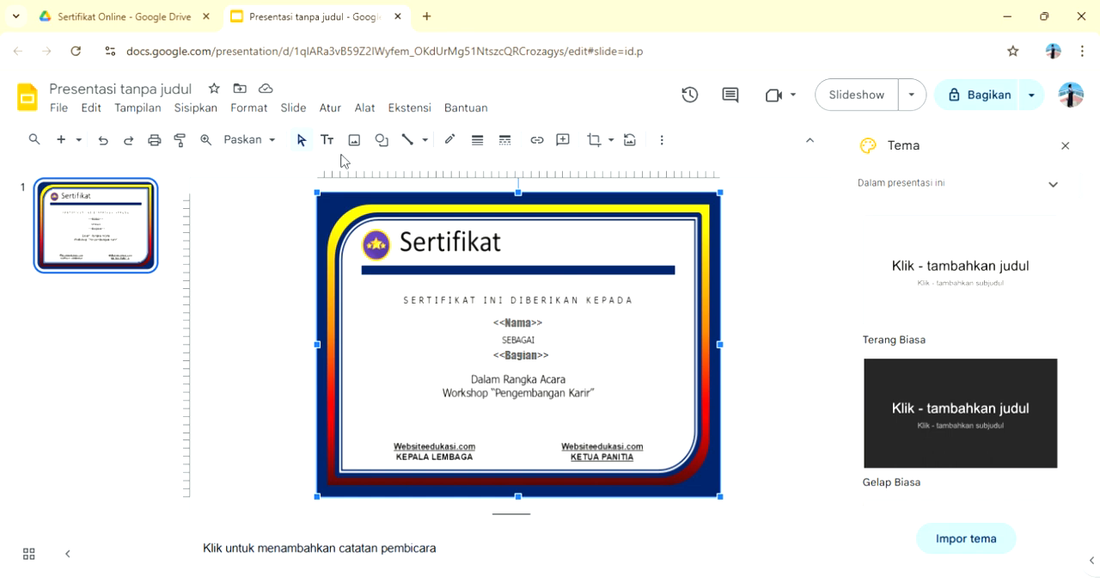
Step: Rename the presentation as "Template Setifikat"
{"action": "left_click", "coordinate": [198, 93]}
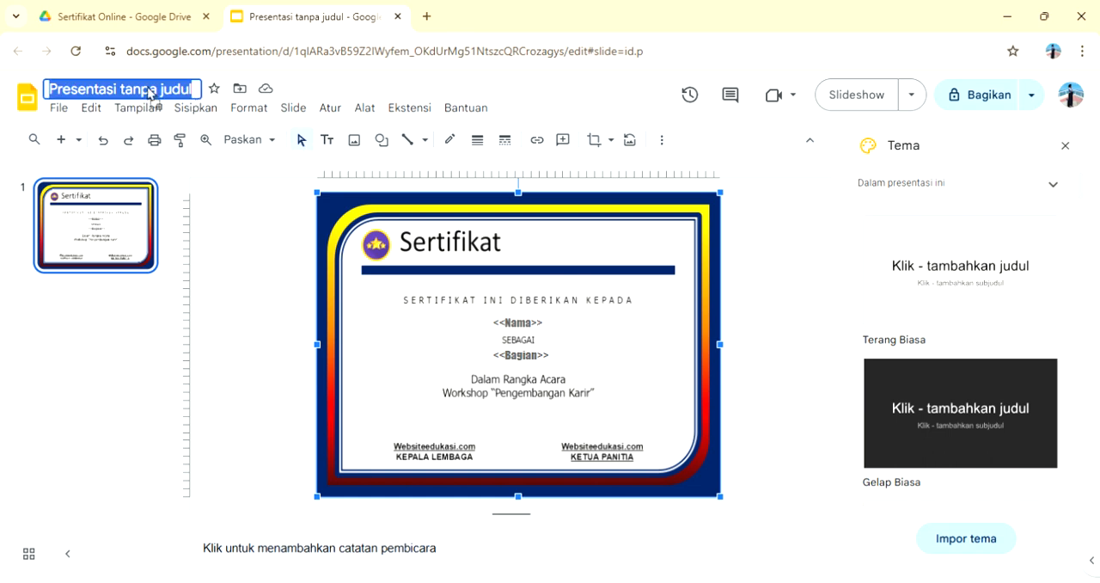
{"action": "type", "text": "T"}
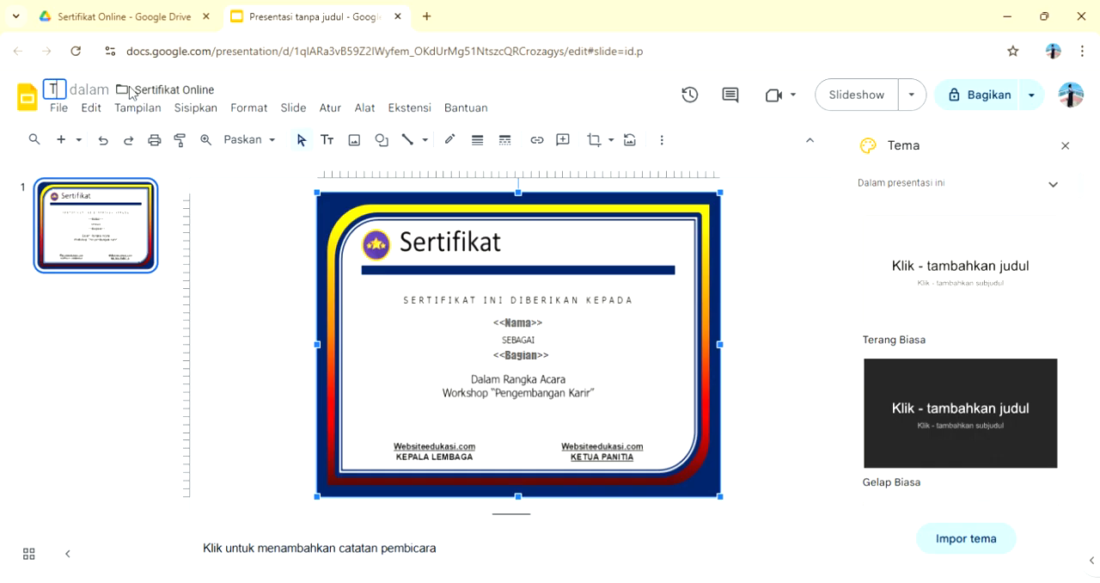
{"action": "type", "text": "emplate "}
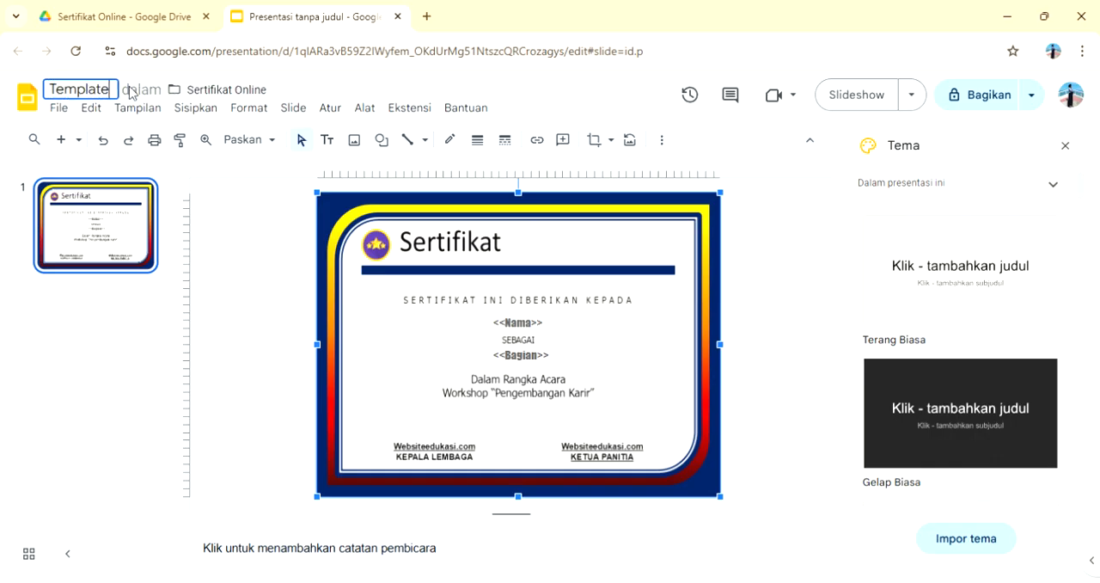
{"action": "type", "text": "Set"}
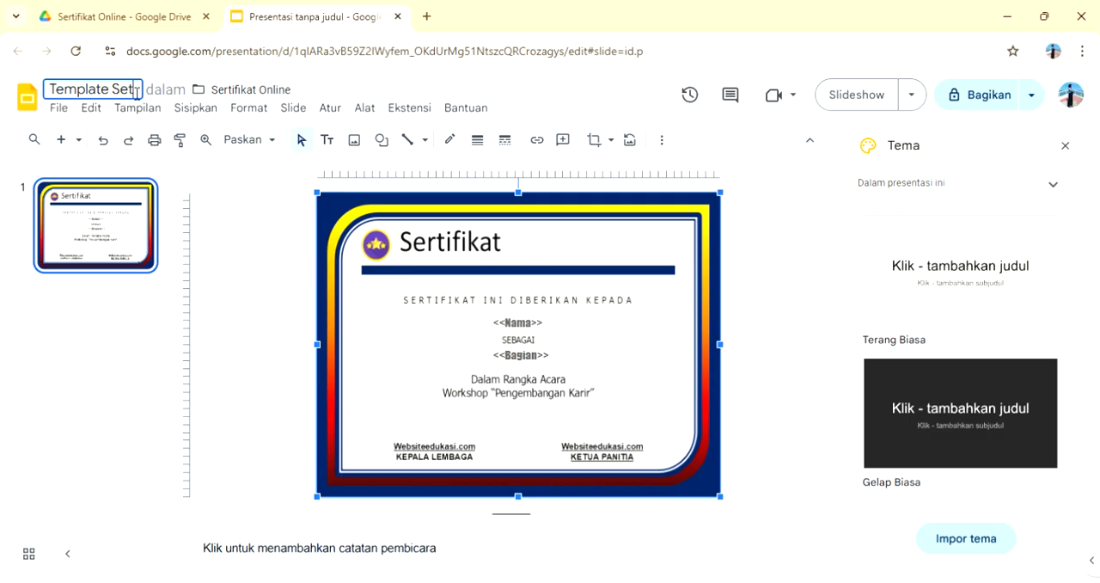
{"action": "type", "text": "ifkit"}
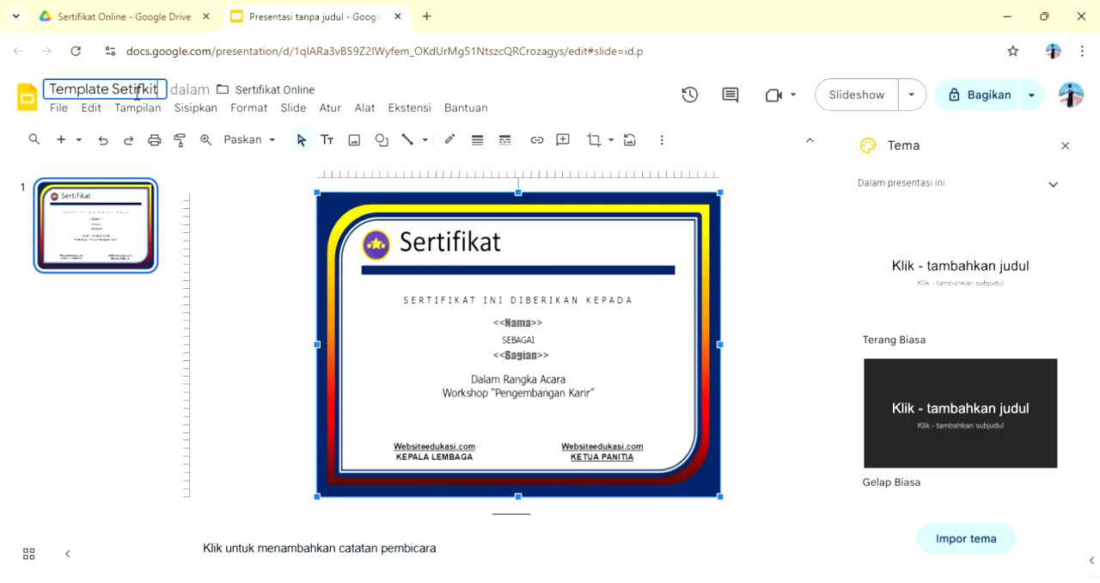
{"action": "key", "text": "BackSpace"}
{"action": "key", "text": "BackSpace"}
{"action": "key", "text": "BackSpace"}
{"action": "type", "text": "ikat"}
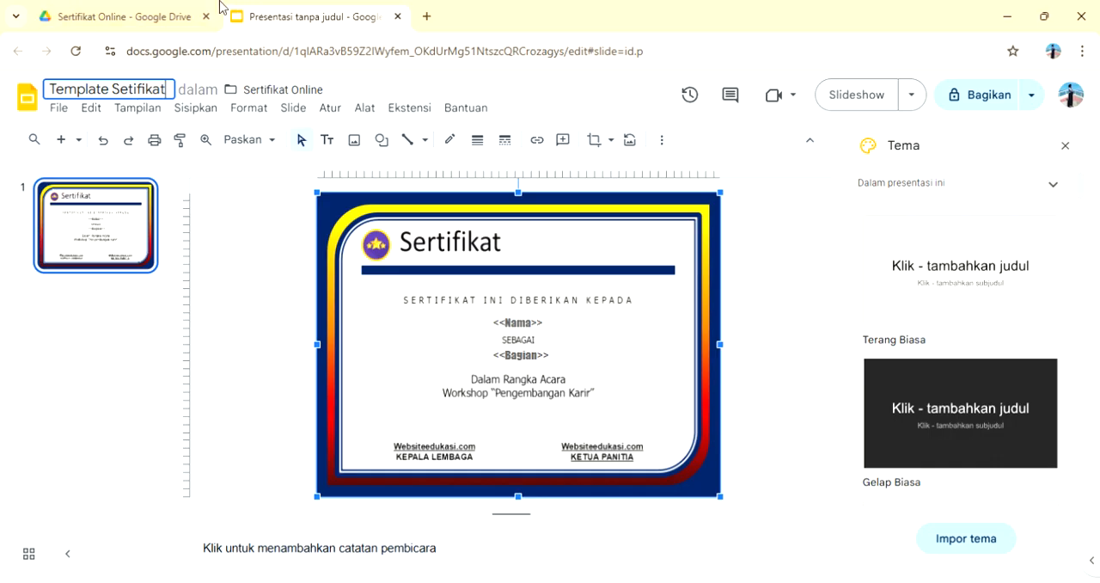
Step: Switch to Google Drive and create a blank Google Form in the "Sertifikat Online" folder
{"action": "left_click", "coordinate": [153, 10]}
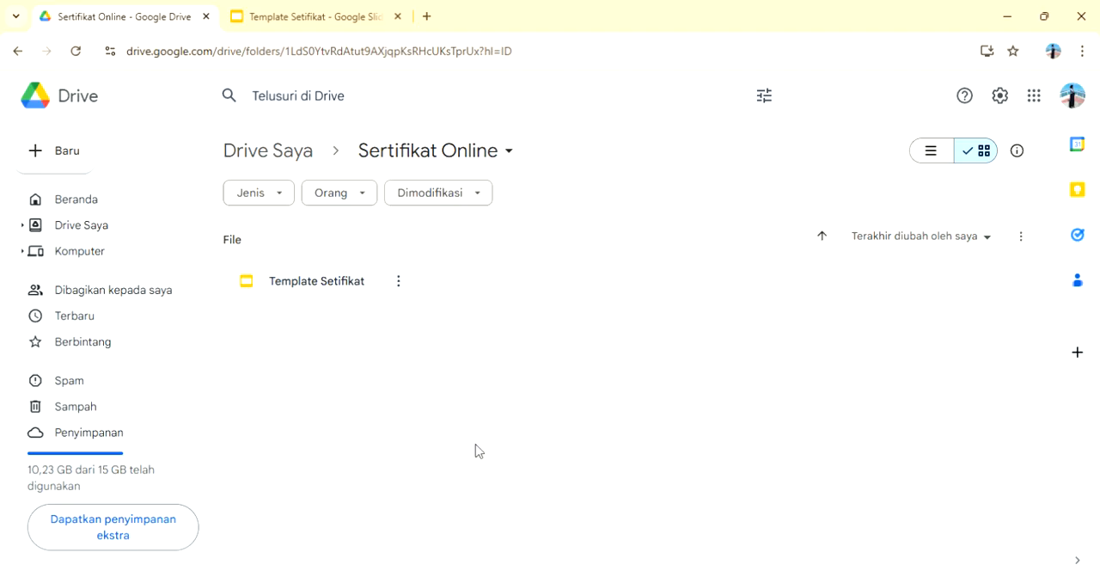
{"action": "right_click", "coordinate": [521, 441]}
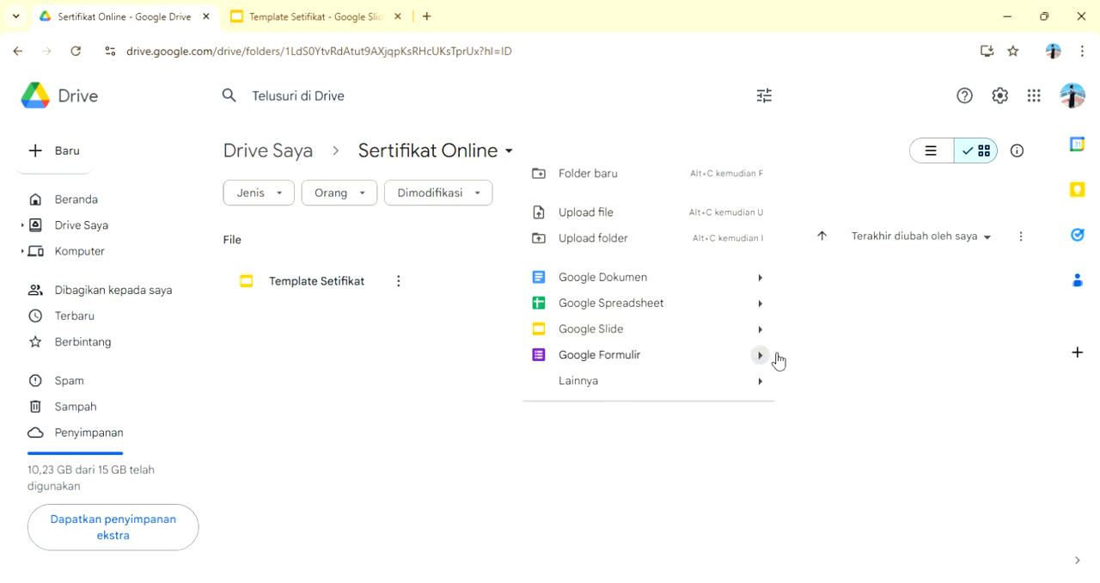
{"action": "mouse_move", "coordinate": [776, 361]}
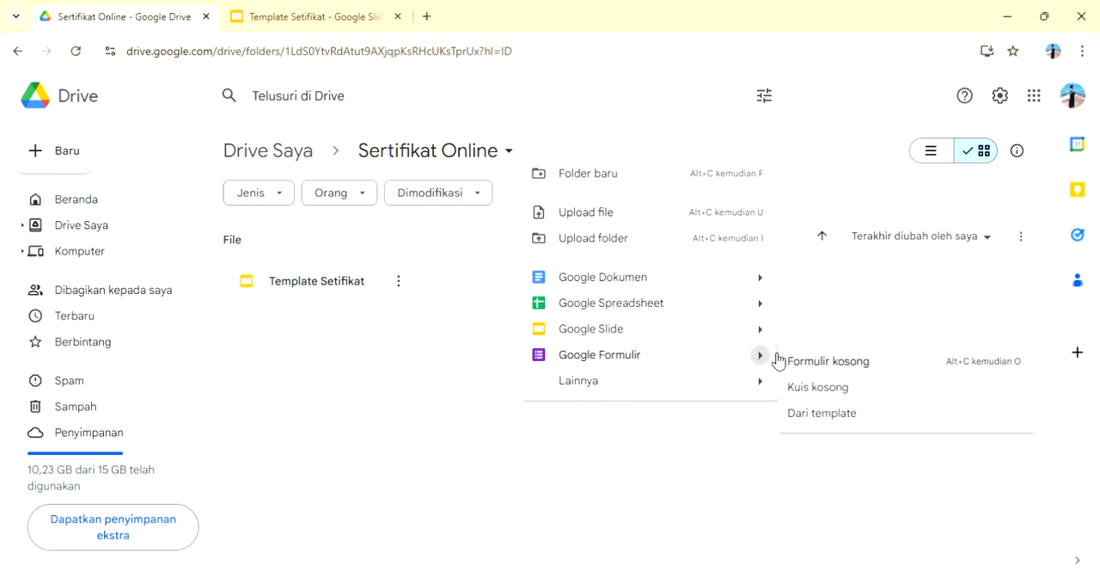
{"action": "left_click", "coordinate": [821, 362]}
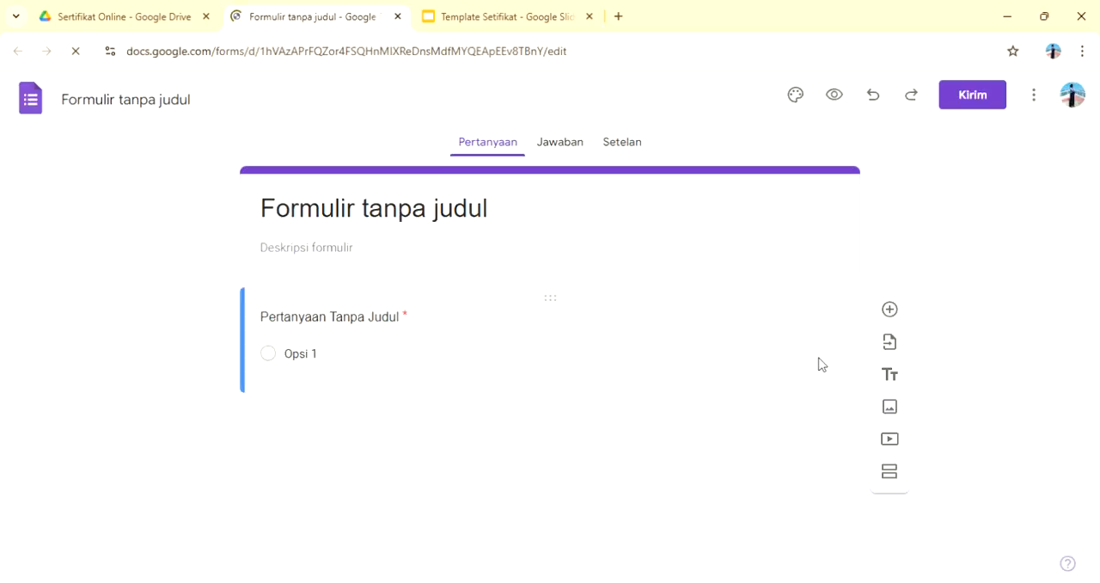
Step: Title the form "DAFTAR HADIR WORKSHOP PENGEMBANGAN KARIR" and apply the same title as the form's file name
{"action": "left_click", "coordinate": [521, 213]}
{"action": "left_click_drag", "start_coordinate": [522, 213], "coordinate": [247, 220]}
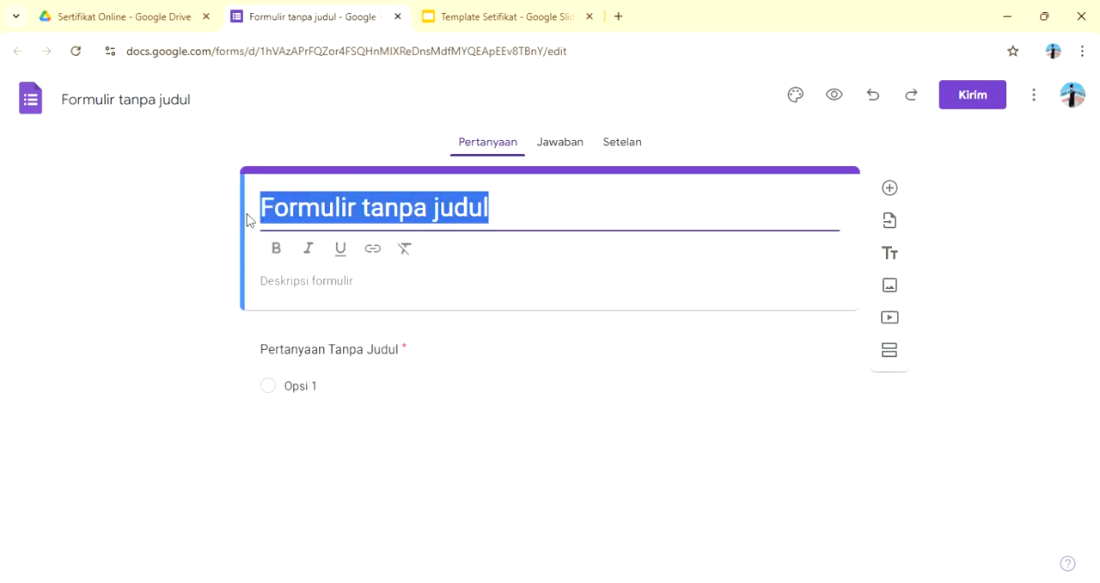
{"action": "type", "text": "Da"}
{"action": "key", "text": "BackSpace"}
{"action": "type", "text": "AFT"}
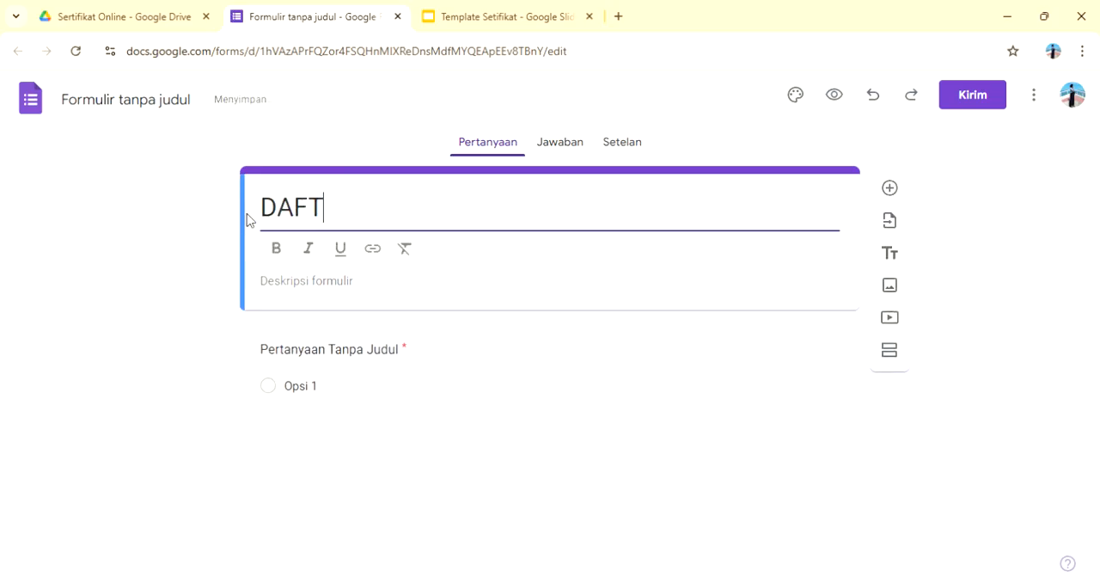
{"action": "type", "text": "AR HAD"}
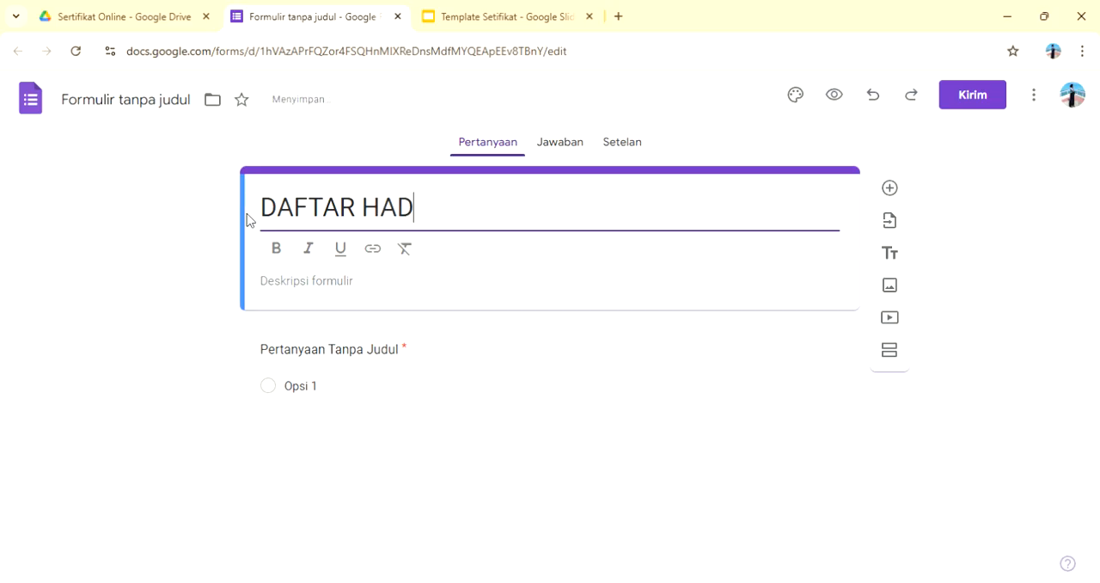
{"action": "type", "text": "IR WOR"}
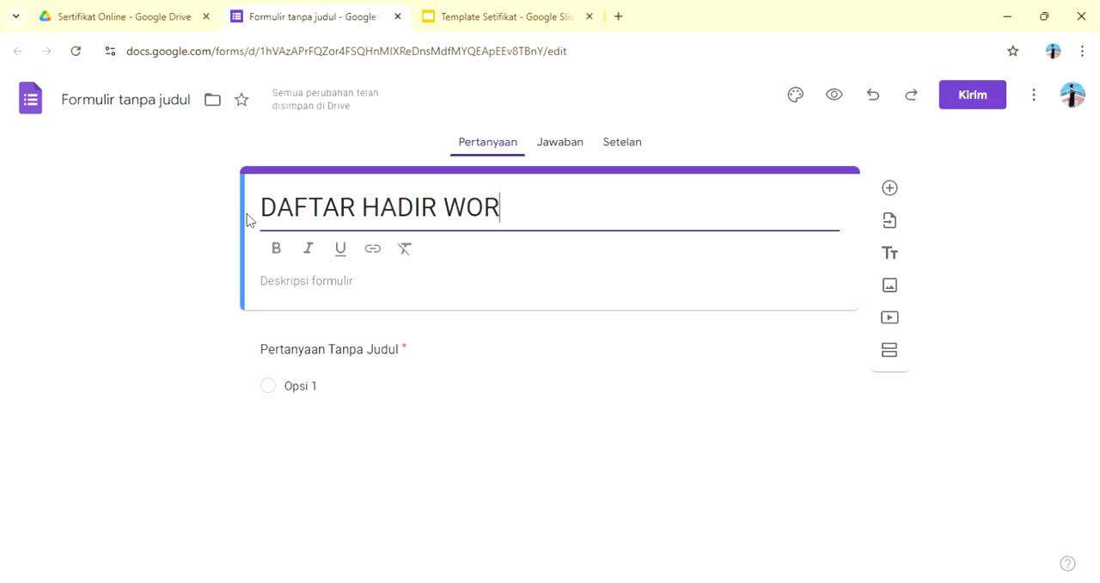
{"action": "type", "text": "KSHOP P"}
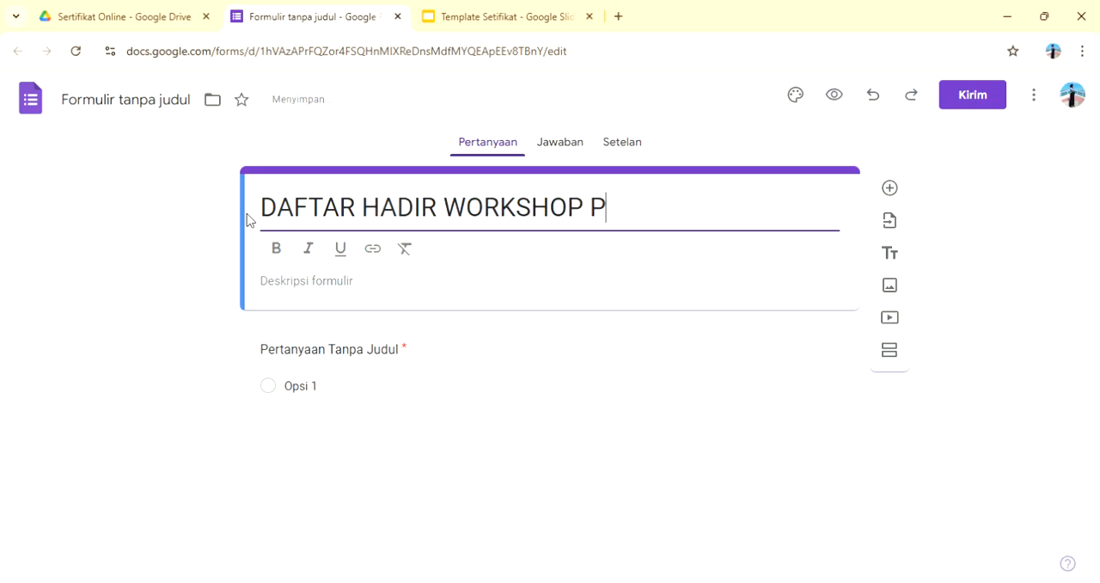
{"action": "type", "text": "ENGEMNANAG"}
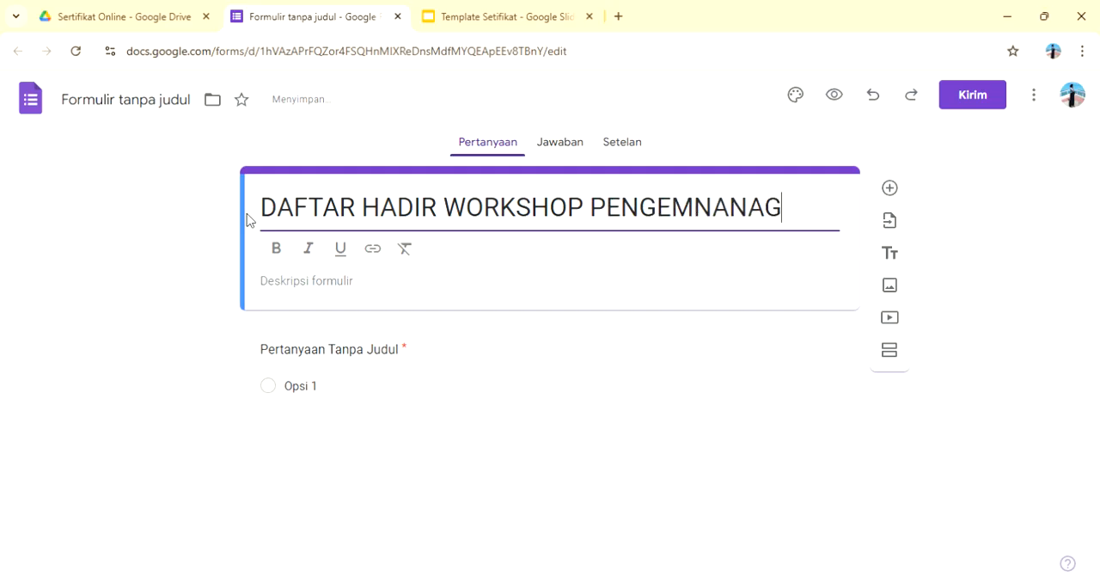
{"action": "key", "text": "BackSpace"}
{"action": "key", "text": "BackSpace"}
{"action": "key", "text": "BackSpace"}
{"action": "key", "text": "BackSpace"}
{"action": "key", "text": "BackSpace"}
{"action": "type", "text": "BAN"}
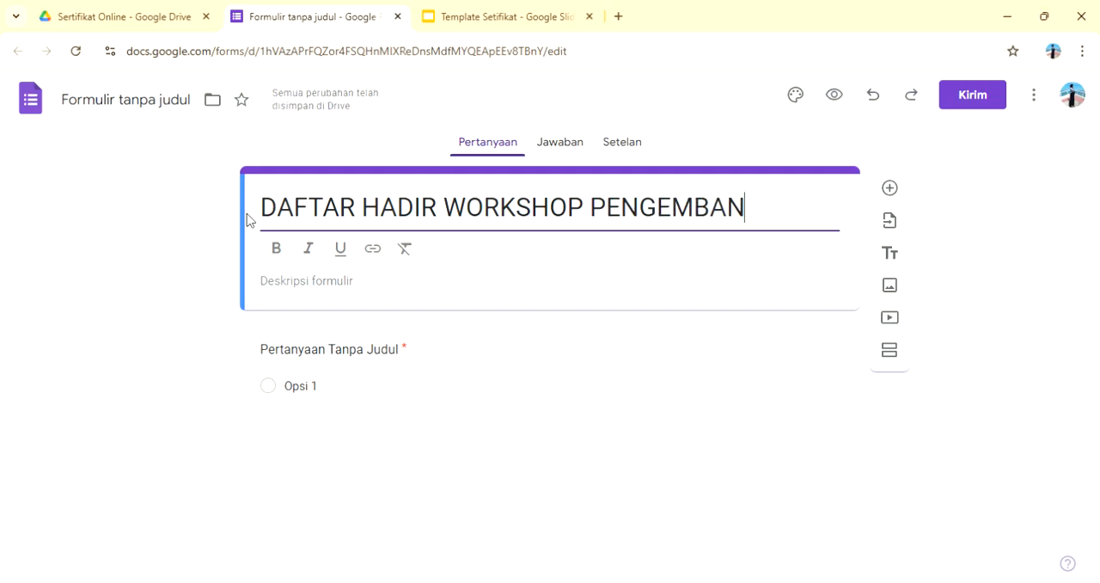
{"action": "type", "text": "GAN KARIR"}
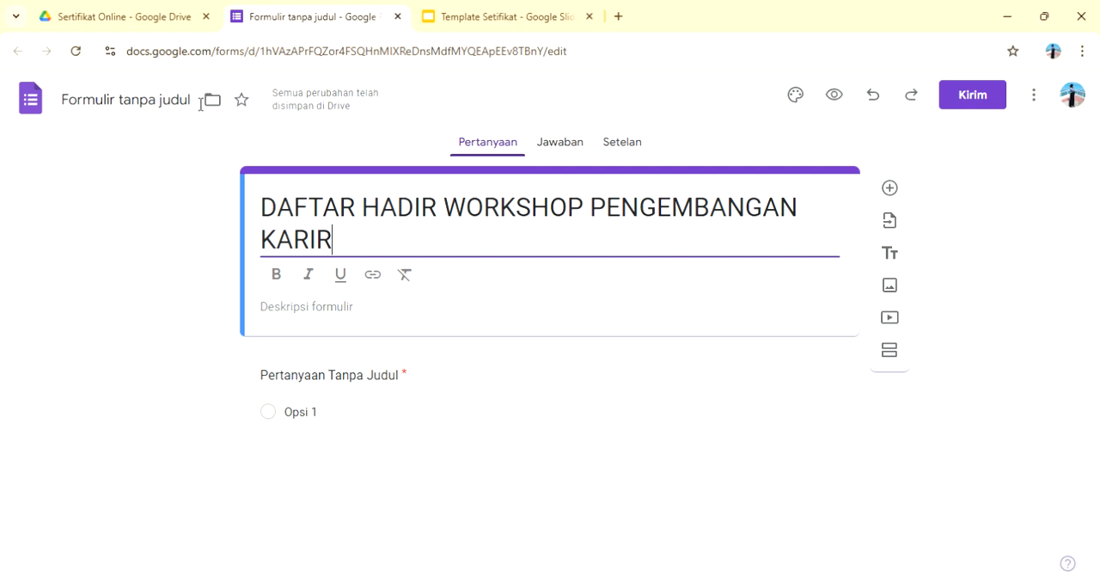
{"action": "left_click", "coordinate": [200, 104]}
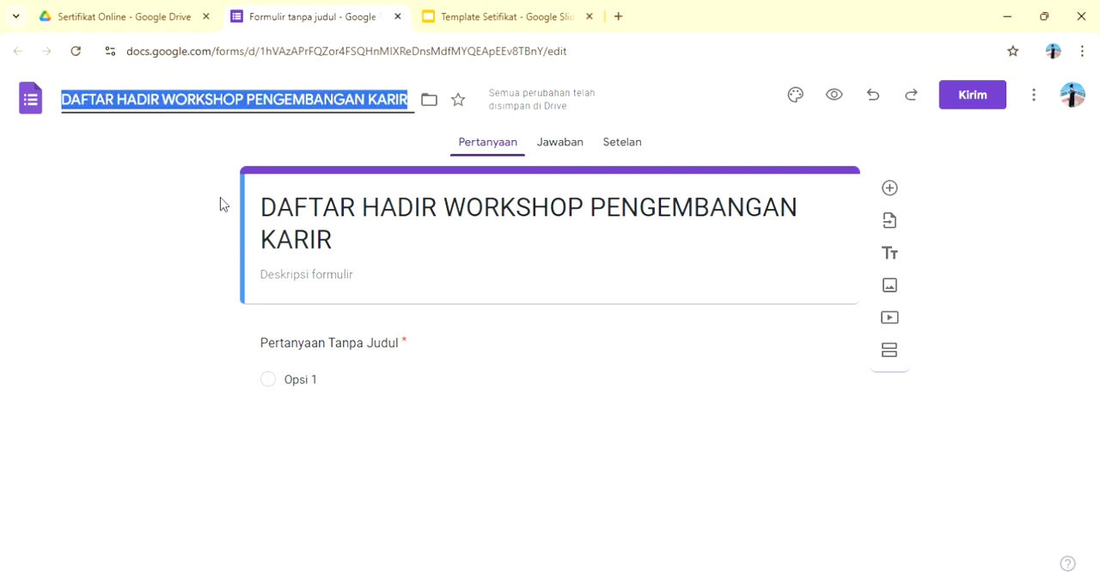
Step: Replace the placeholder text of the form's first question with "Nama Lengkap"
{"action": "left_click", "coordinate": [316, 353]}
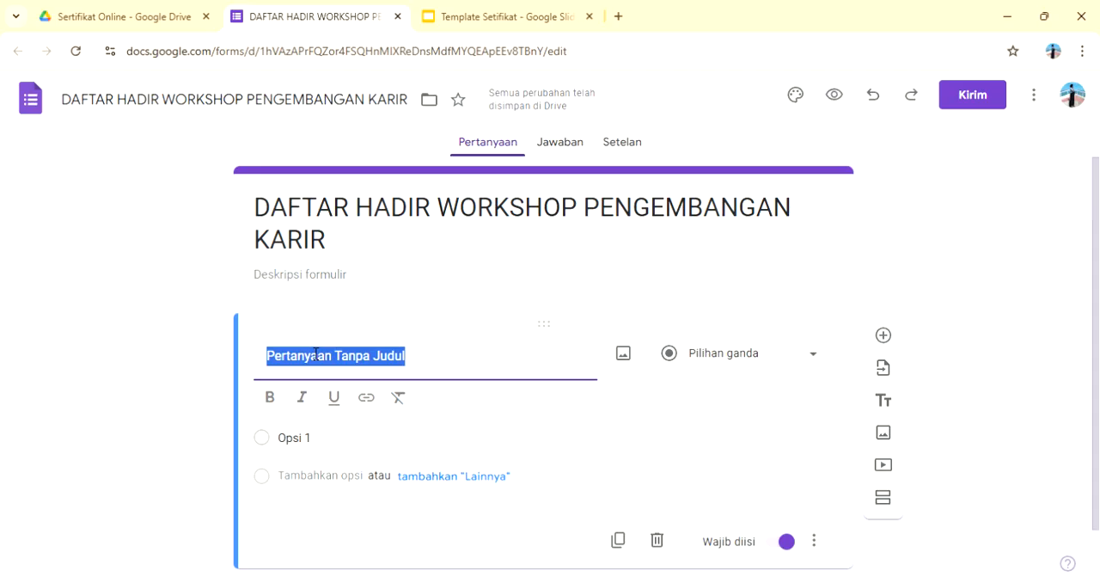
{"action": "type", "text": "n"}
{"action": "key", "text": "BackSpace"}
{"action": "type", "text": "n"}
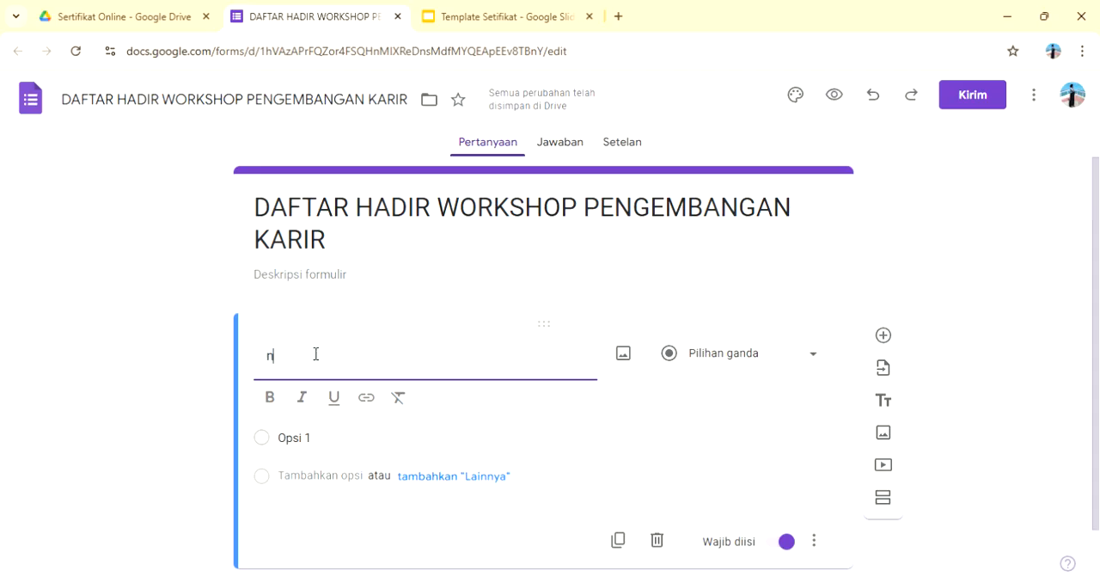
{"action": "key", "text": "BackSpace"}
{"action": "type", "text": "na"}
{"action": "key", "text": "BackSpace"}
{"action": "key", "text": "BackSpace"}
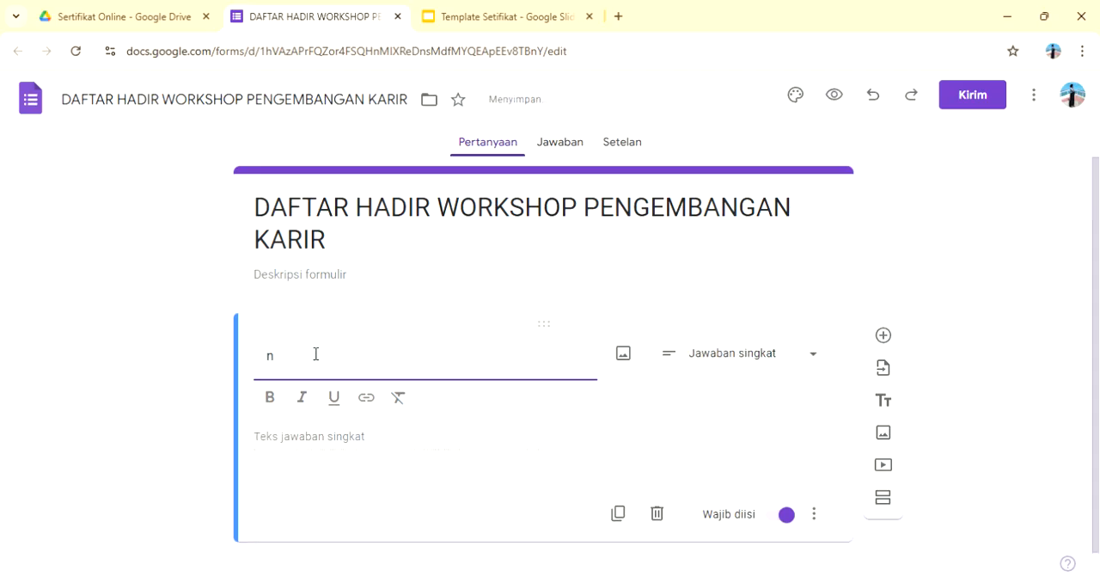
{"action": "type", "text": "NAMA"}
{"action": "key", "text": "BackSpace"}
{"action": "key", "text": "BackSpace"}
{"action": "key", "text": "BackSpace"}
{"action": "type", "text": "ama Lengkap"}
Step: Add a second question named "Bagian" below "Nama Lengkap" and make it a drop-down question
{"action": "left_click", "coordinate": [884, 336]}
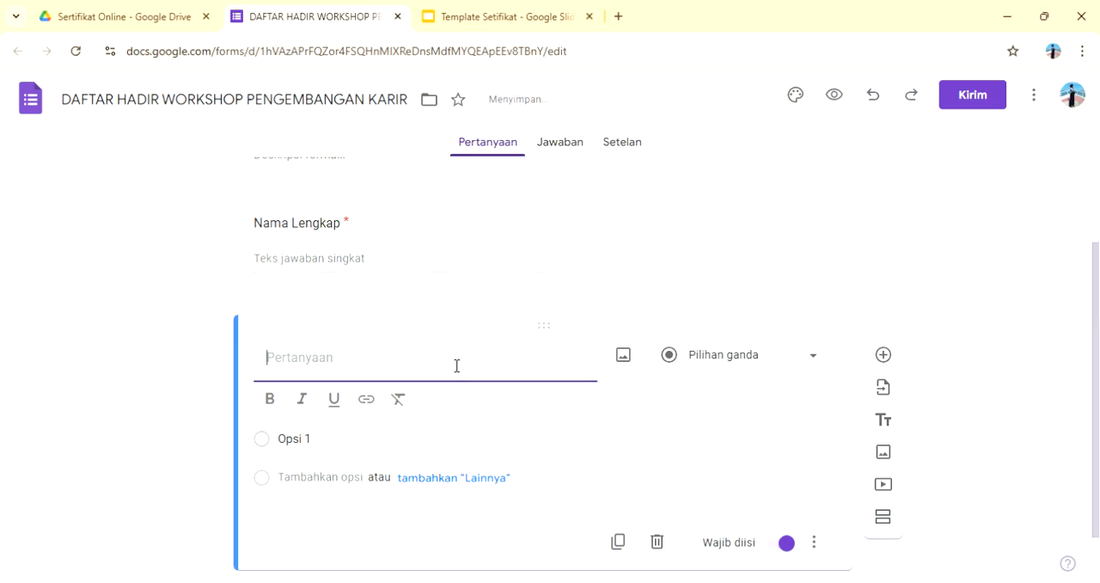
{"action": "type", "text": "B"}
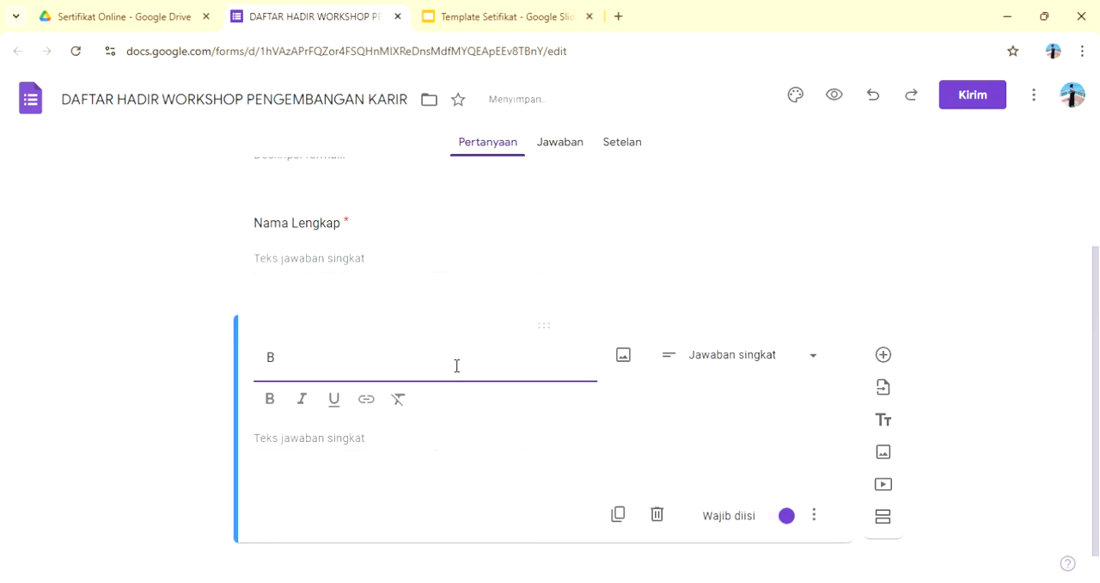
{"action": "type", "text": "ianagian"}
{"action": "left_click", "coordinate": [810, 364]}
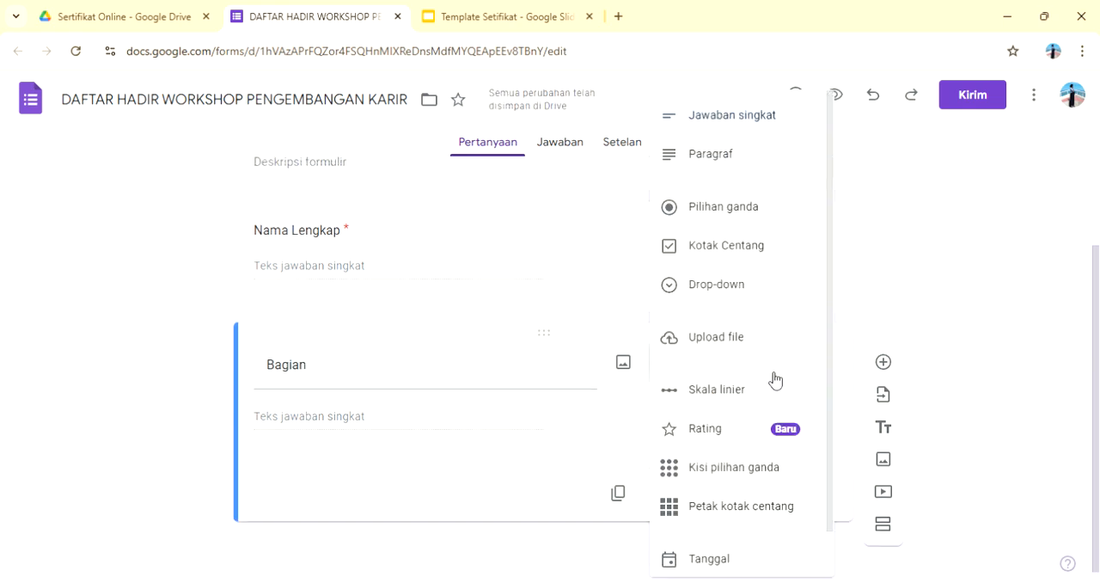
{"action": "left_click", "coordinate": [727, 282]}
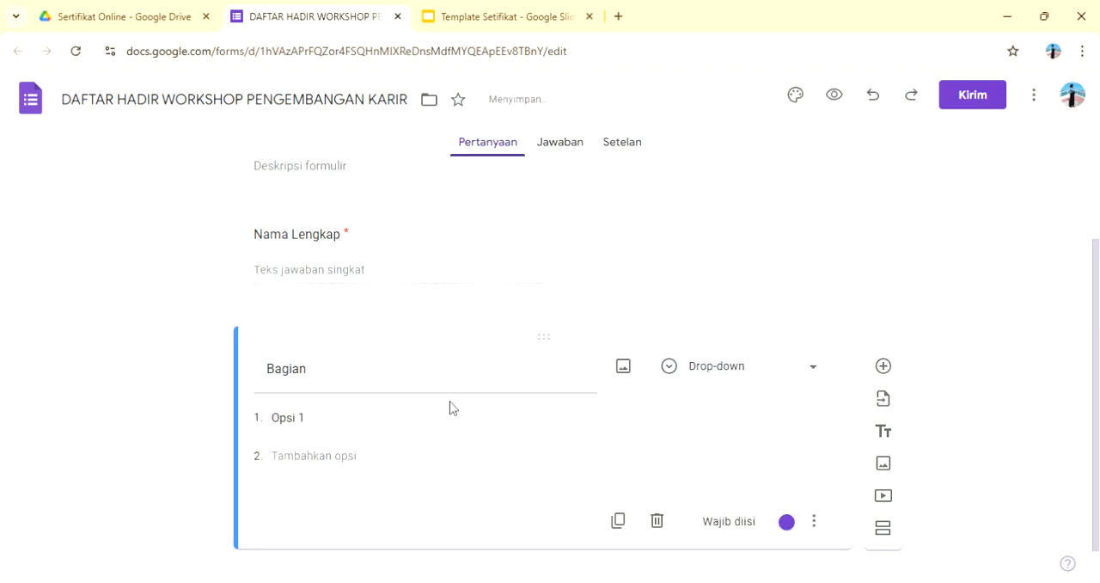
Step: Enter "Peserta" and "Narasumber" as the two options of the "Bagian" drop-down question
{"action": "left_click", "coordinate": [421, 418]}
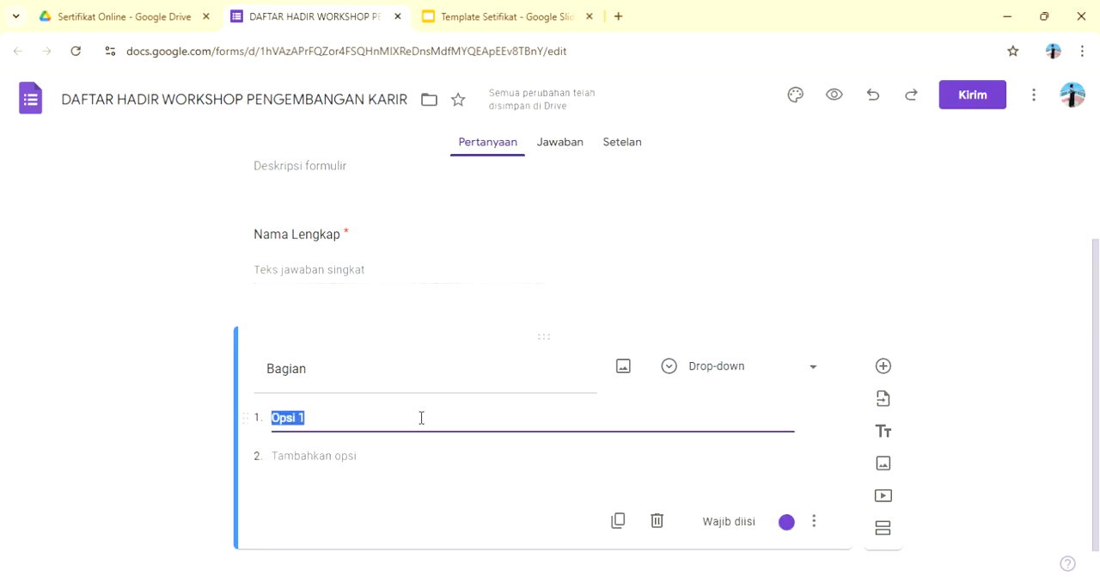
{"action": "type", "text": "P"}
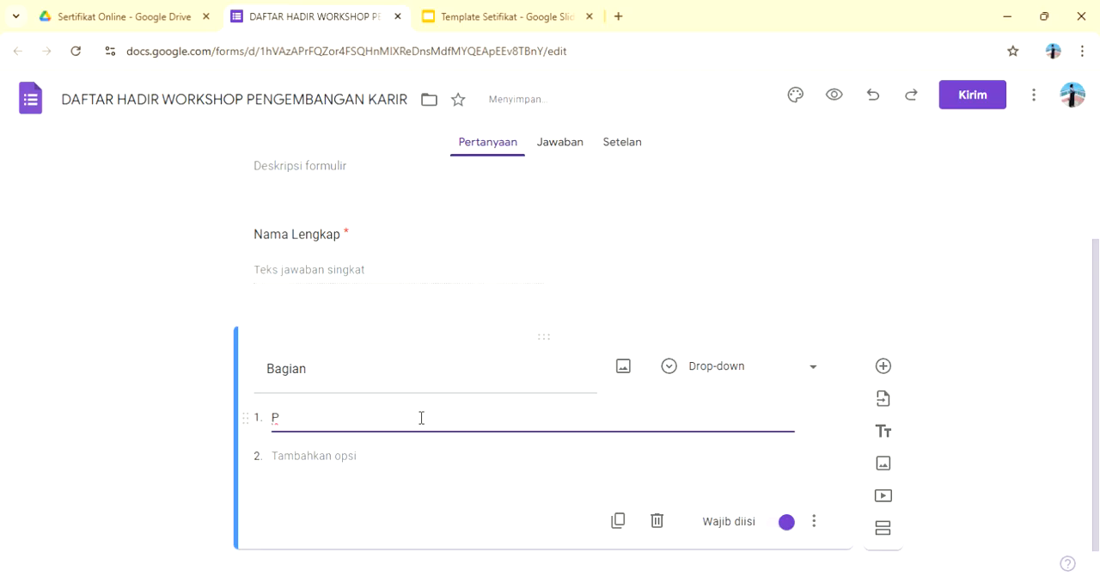
{"action": "type", "text": "ESERTA"}
{"action": "key", "text": "BackSpace"}
{"action": "key", "text": "BackSpace"}
{"action": "key", "text": "BackSpace"}
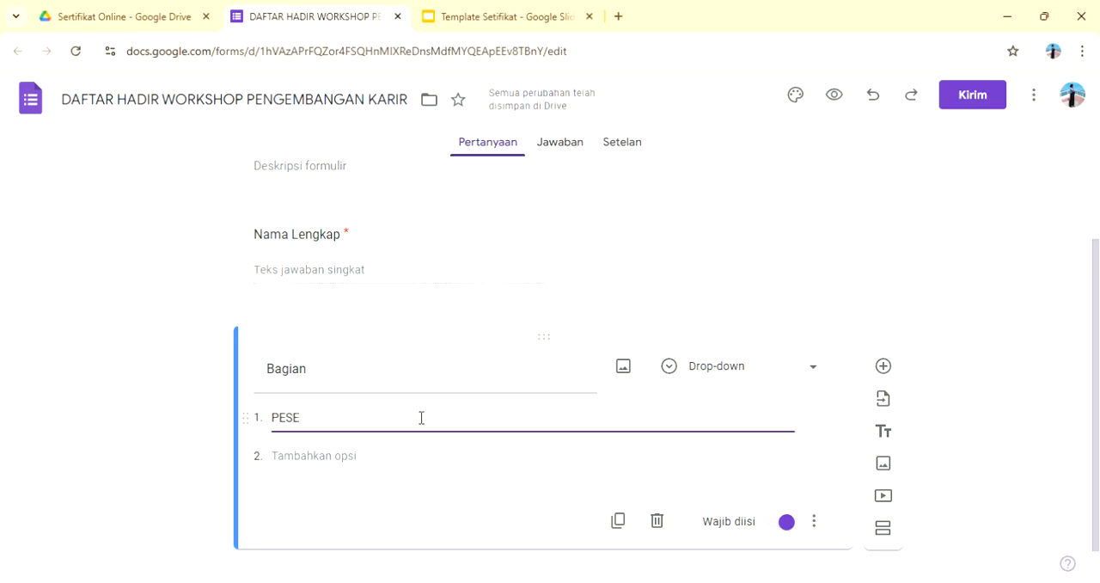
{"action": "key", "text": "BackSpace"}
{"action": "key", "text": "BackSpace"}
{"action": "type", "text": "eserta"}
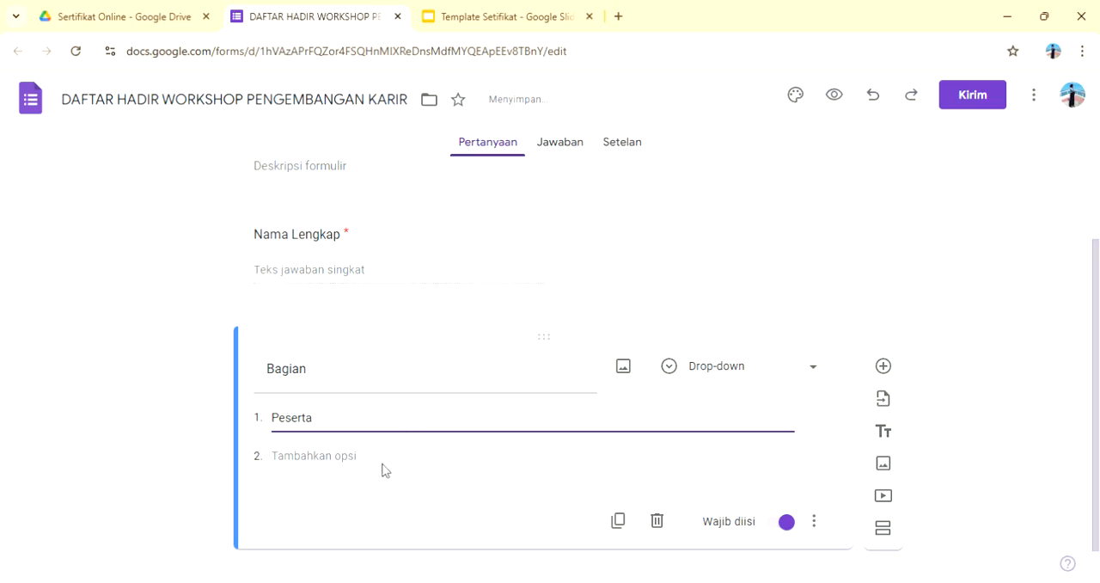
{"action": "left_click", "coordinate": [352, 456]}
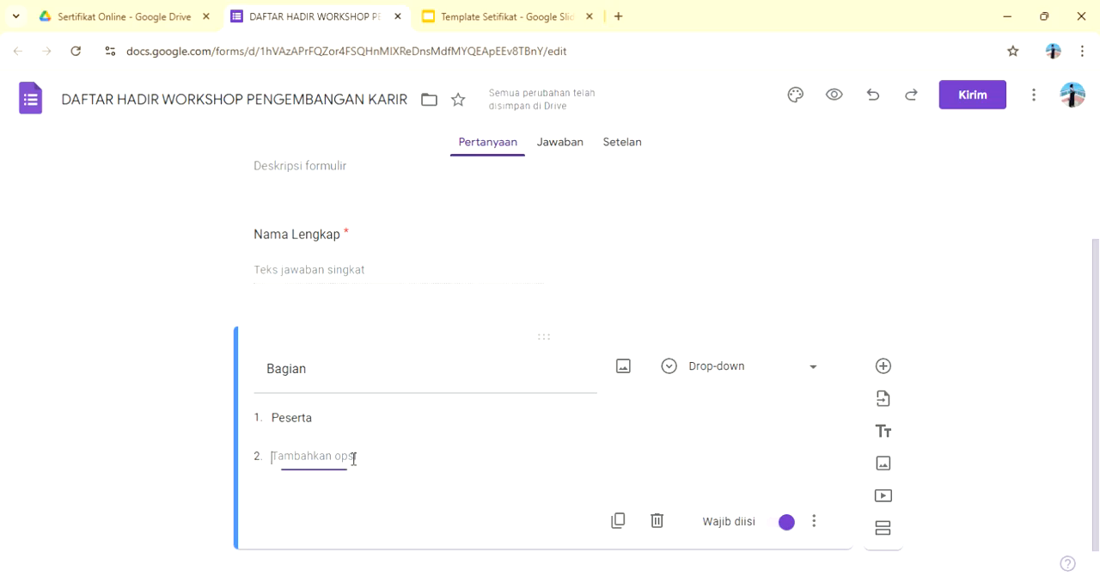
{"action": "type", "text": "Narasumber"}
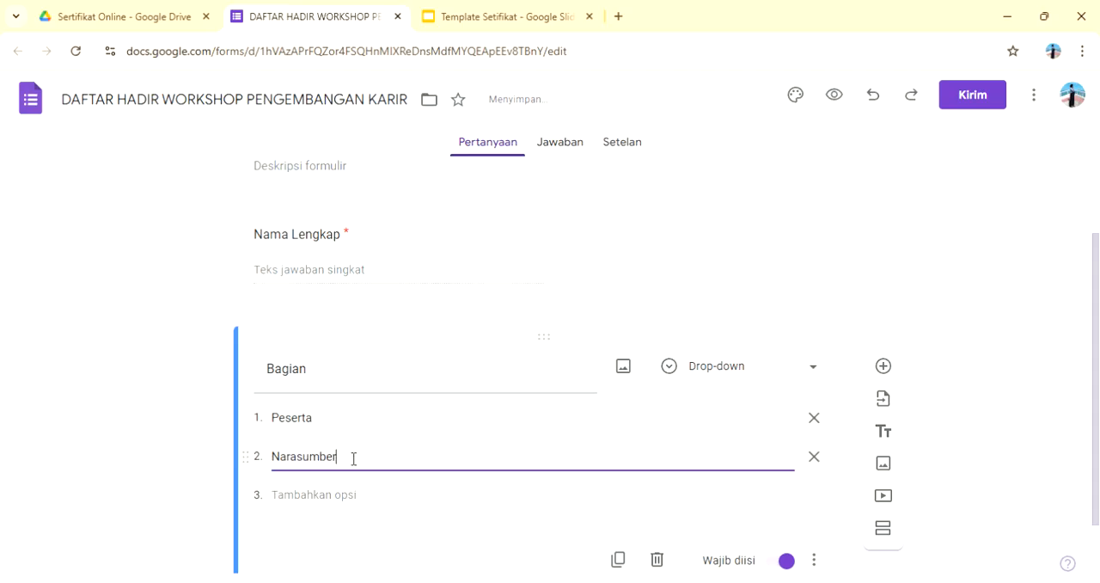
Step: Add a third question named "Email" below "Bagian" with a short-answer response
{"action": "scroll", "coordinate": [627, 469], "scroll_direction": "down", "scroll_amount": 1}
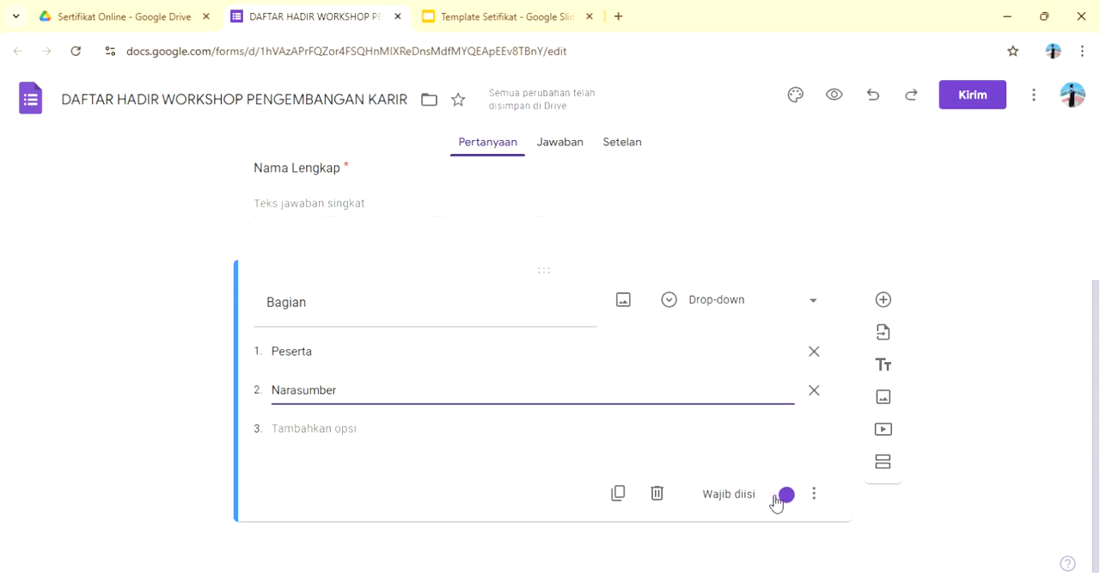
{"action": "left_click", "coordinate": [884, 300]}
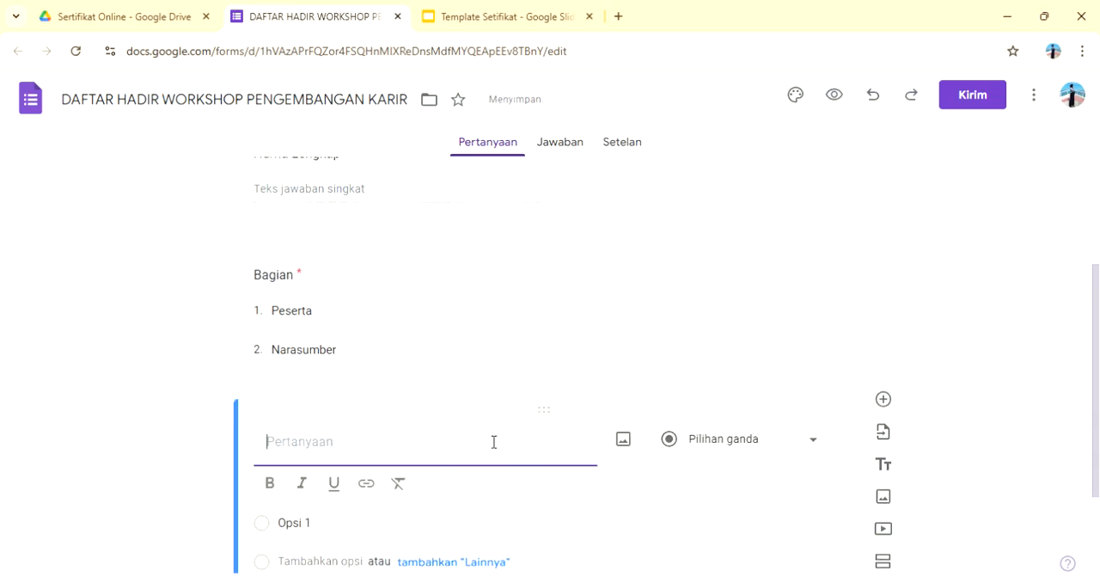
{"action": "type", "text": "Email"}
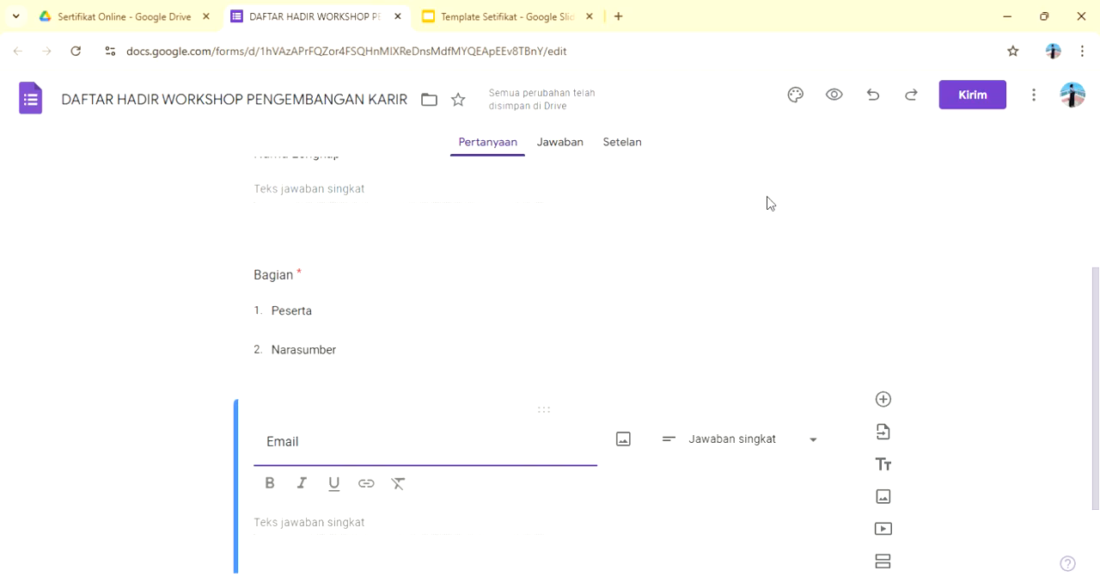
Step: Preview the attendance form and look through its three questions down to the submit area
{"action": "left_click", "coordinate": [839, 100]}
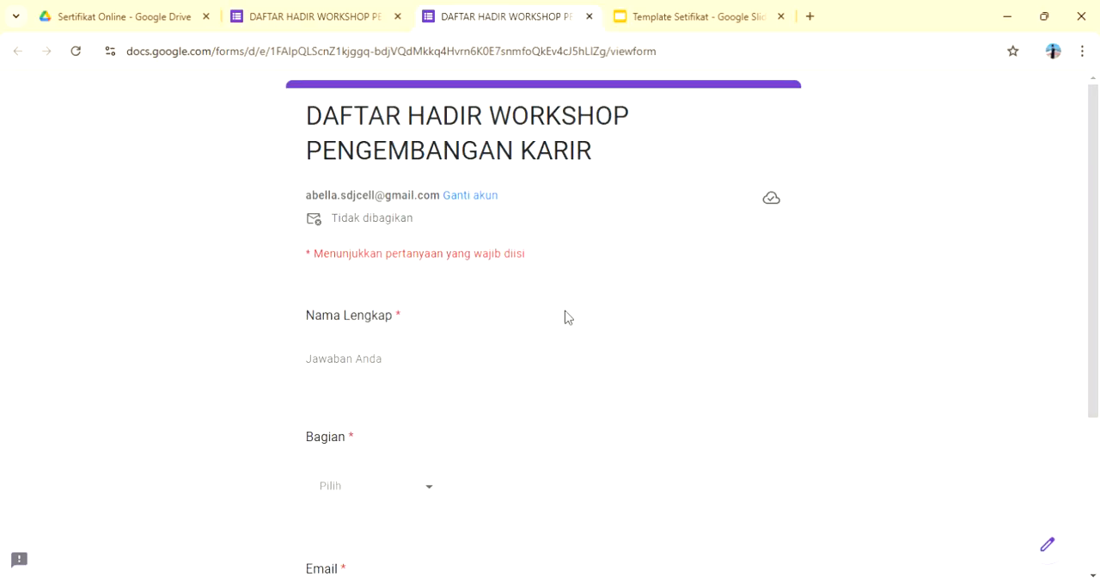
{"action": "scroll", "coordinate": [568, 317], "scroll_direction": "down", "scroll_amount": 2}
{"action": "scroll", "coordinate": [568, 316], "scroll_direction": "down", "scroll_amount": 1}
{"action": "scroll", "coordinate": [567, 316], "scroll_direction": "up", "scroll_amount": 3}
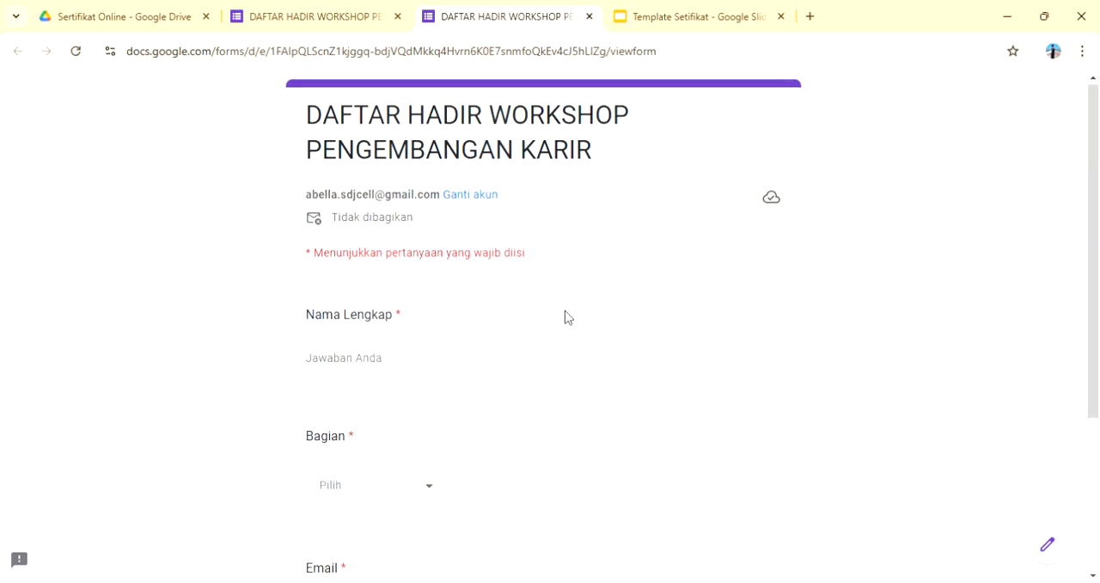
{"action": "scroll", "coordinate": [567, 316], "scroll_direction": "down", "scroll_amount": 3}
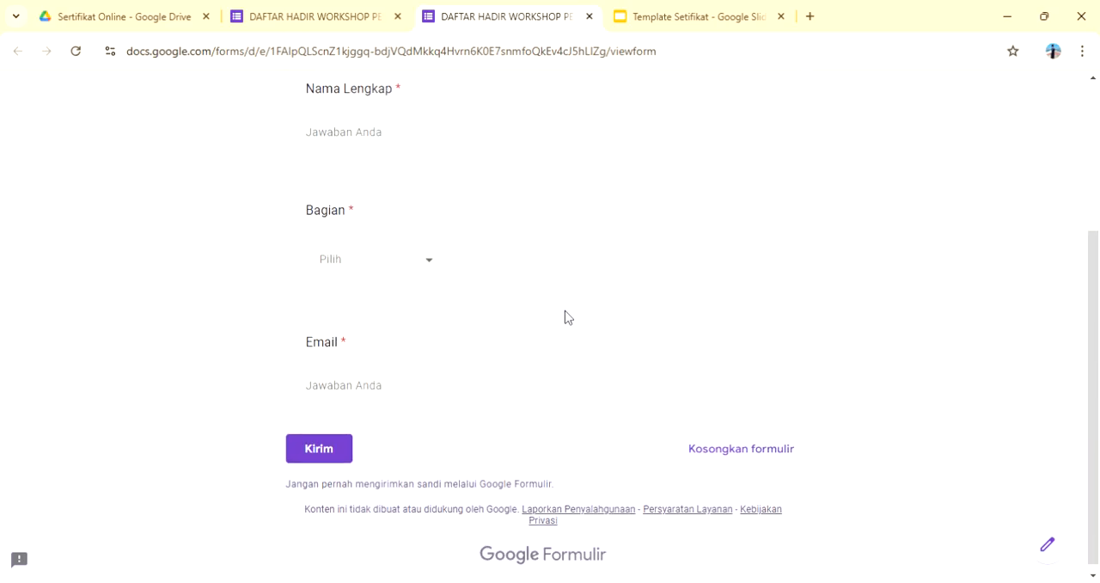
Step: Return to the form editor and link the form's responses to a newly created spreadsheet
{"action": "left_click", "coordinate": [319, 17]}
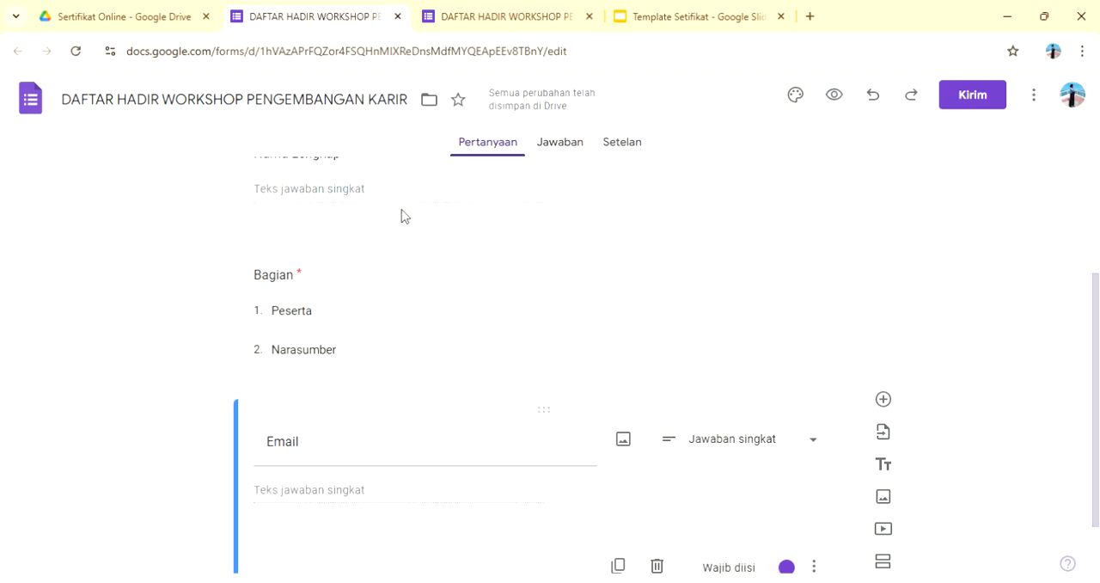
{"action": "left_click", "coordinate": [574, 146]}
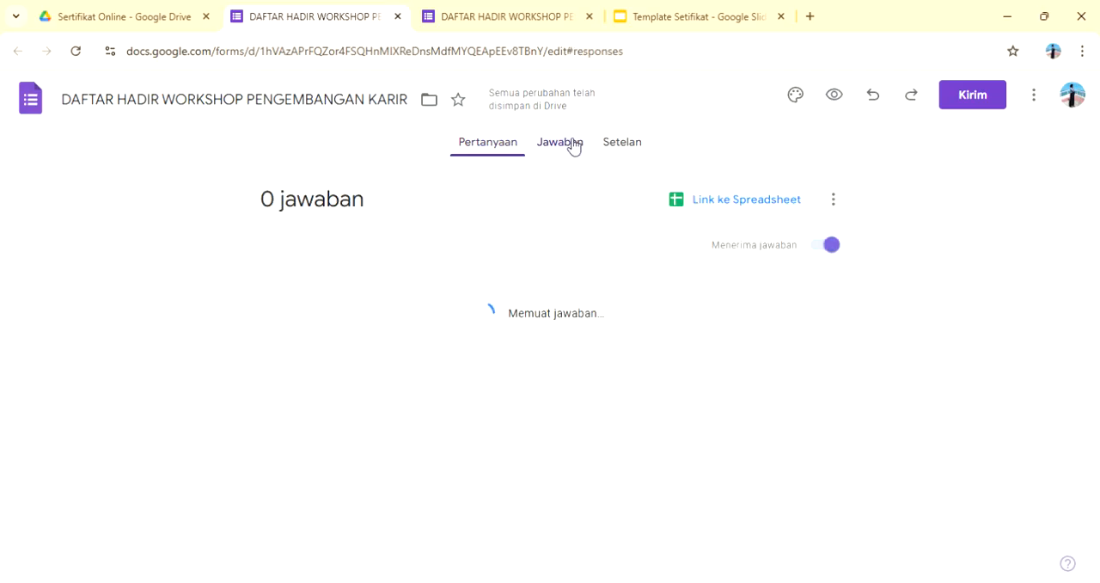
{"action": "left_click", "coordinate": [744, 201]}
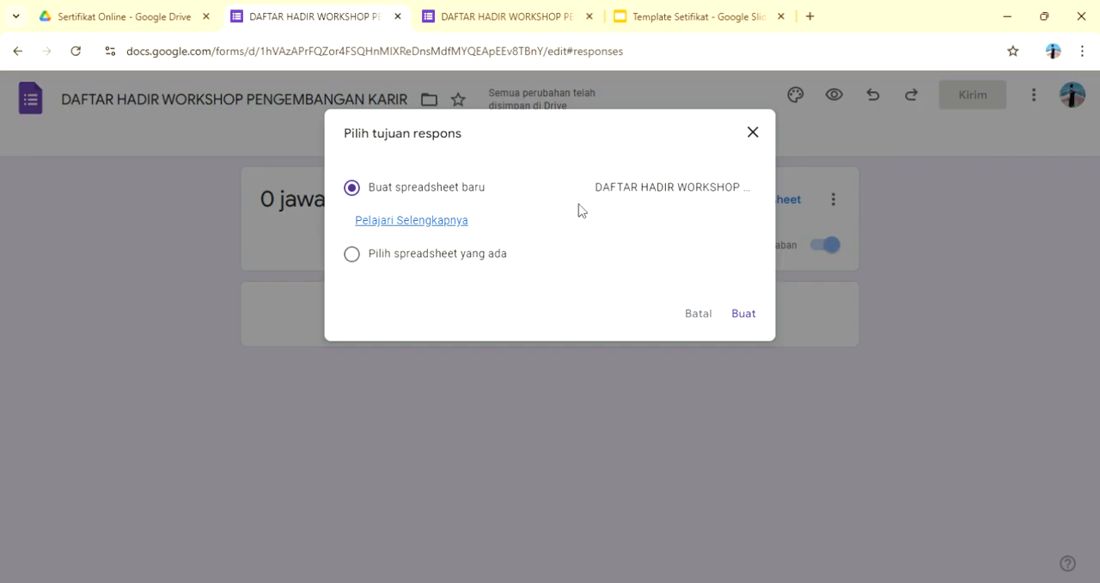
{"action": "left_click_drag", "start_coordinate": [628, 197], "coordinate": [650, 182]}
{"action": "left_click", "coordinate": [650, 179]}
{"action": "left_click", "coordinate": [744, 317]}
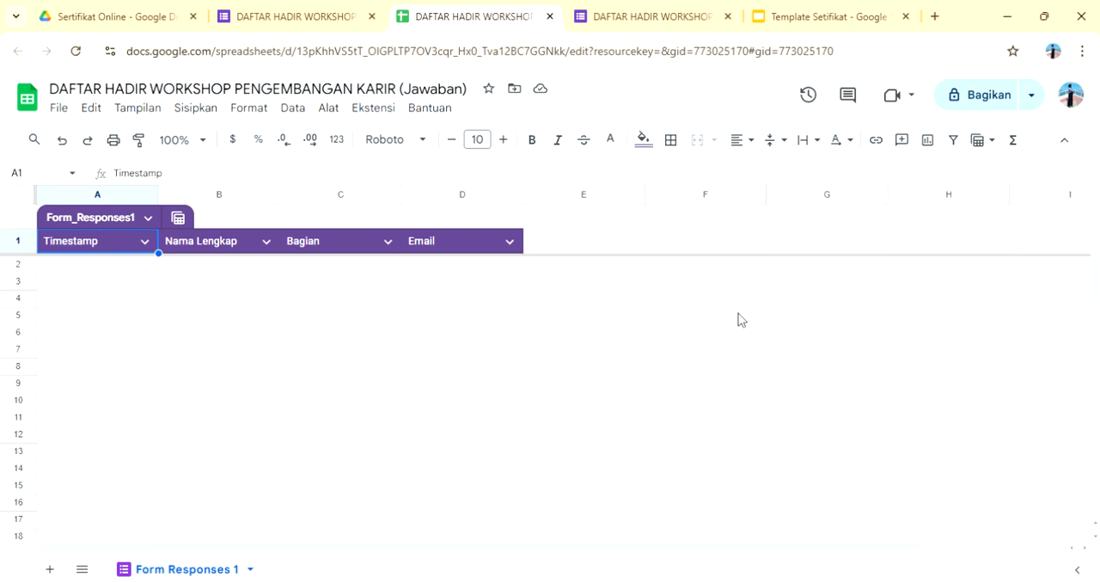
{"action": "left_click", "coordinate": [395, 111]}
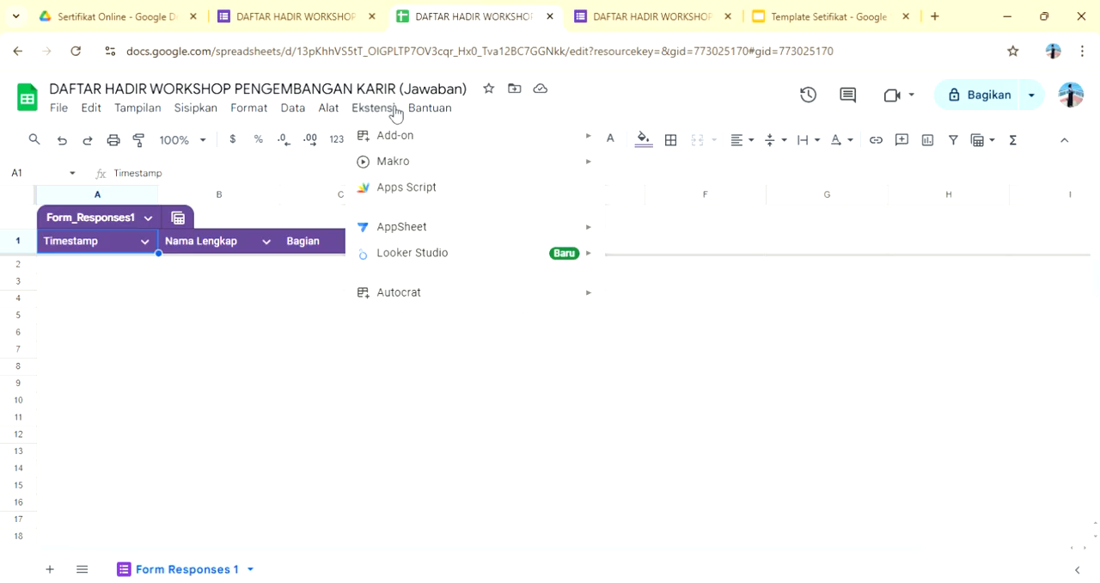
{"action": "mouse_move", "coordinate": [423, 122]}
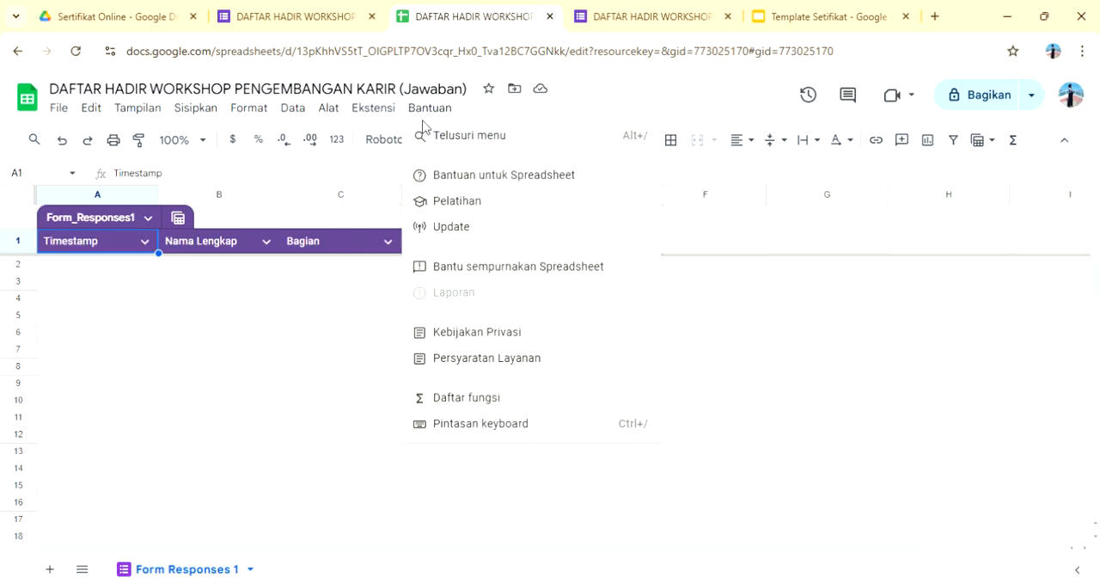
{"action": "mouse_move", "coordinate": [373, 107]}
{"action": "mouse_move", "coordinate": [393, 139]}
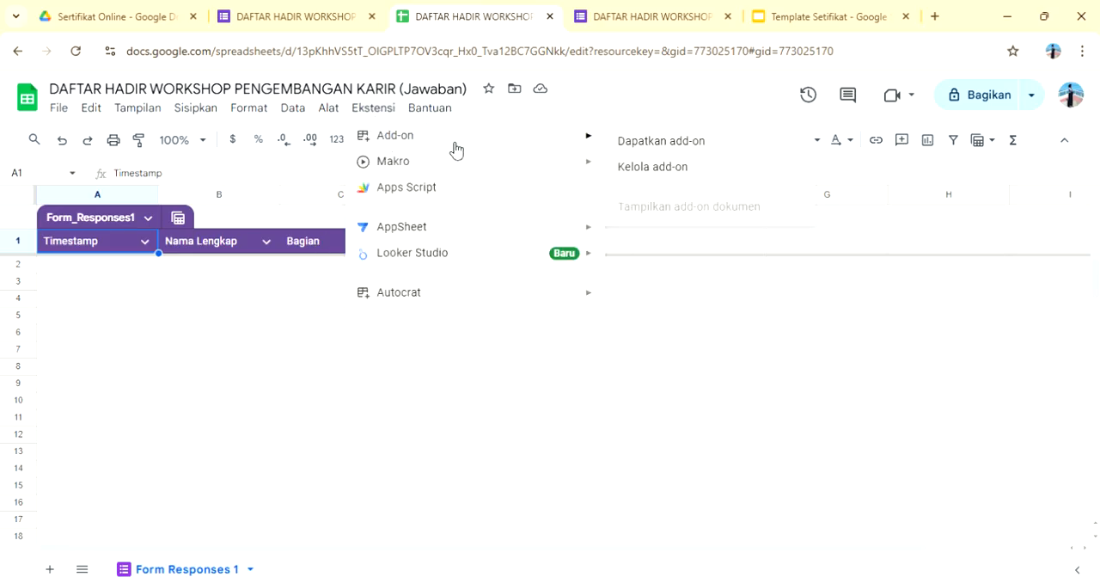
{"action": "left_click", "coordinate": [640, 143]}
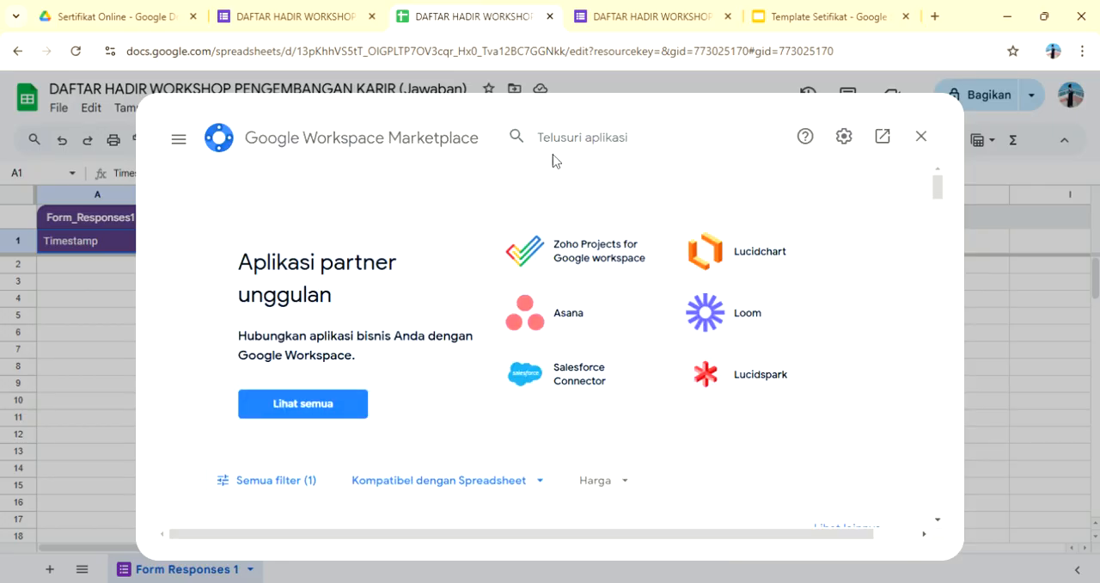
{"action": "left_click", "coordinate": [574, 143]}
{"action": "left_click", "coordinate": [931, 140]}
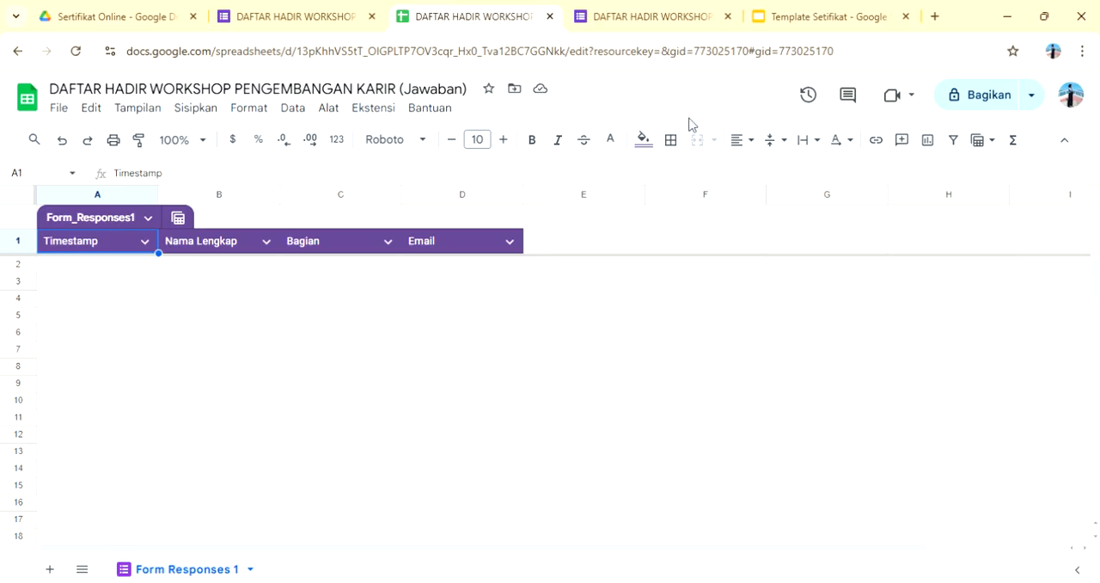
Step: Start a new AutoCrat merge job from the response spreadsheet and name it "Sertifikat Online"
{"action": "left_click", "coordinate": [396, 110]}
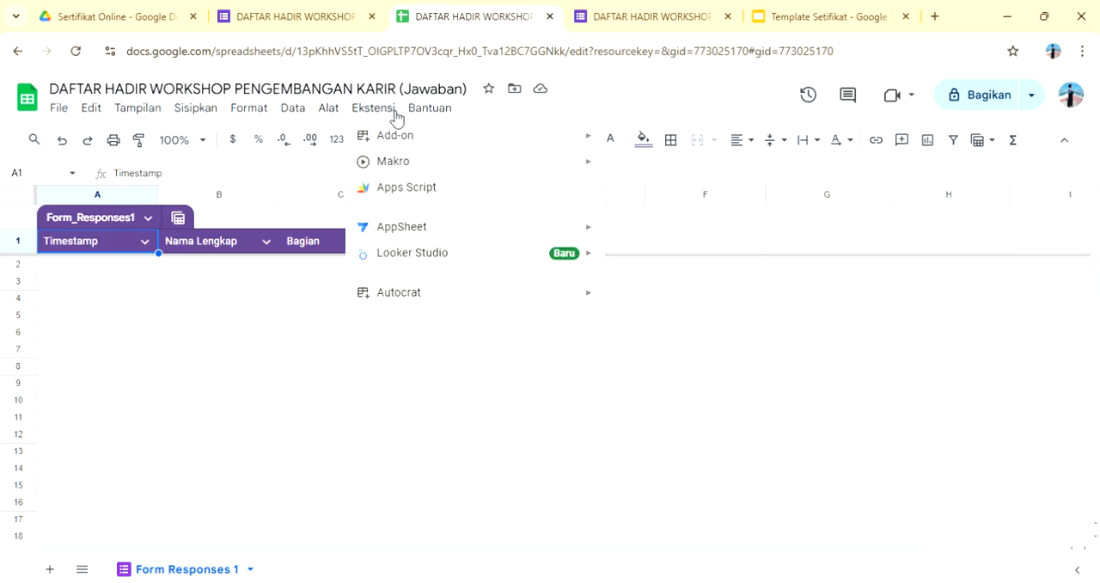
{"action": "mouse_move", "coordinate": [433, 292]}
{"action": "left_click", "coordinate": [627, 303]}
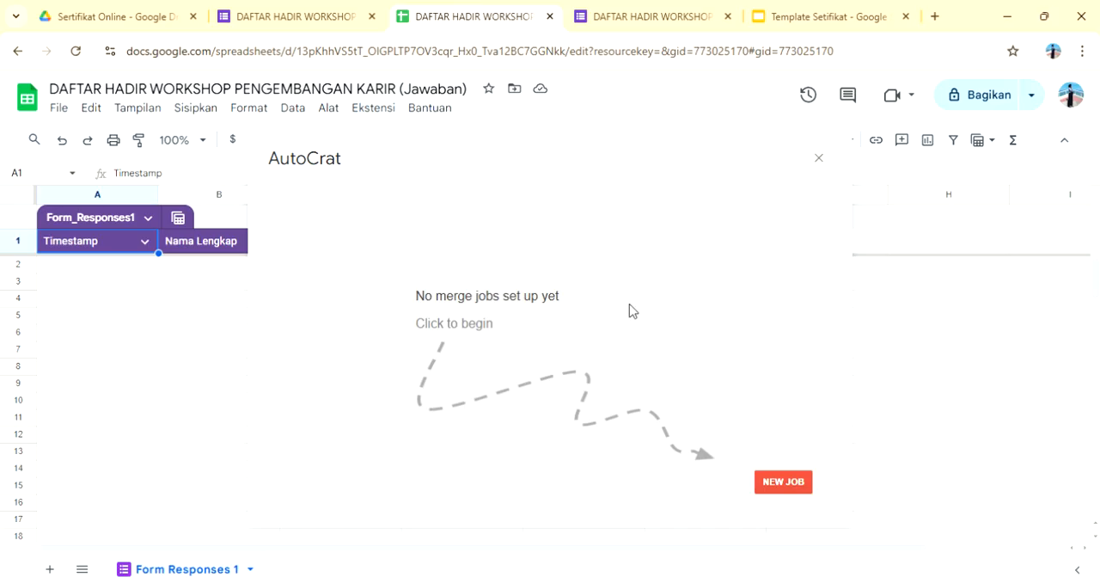
{"action": "left_click", "coordinate": [772, 483]}
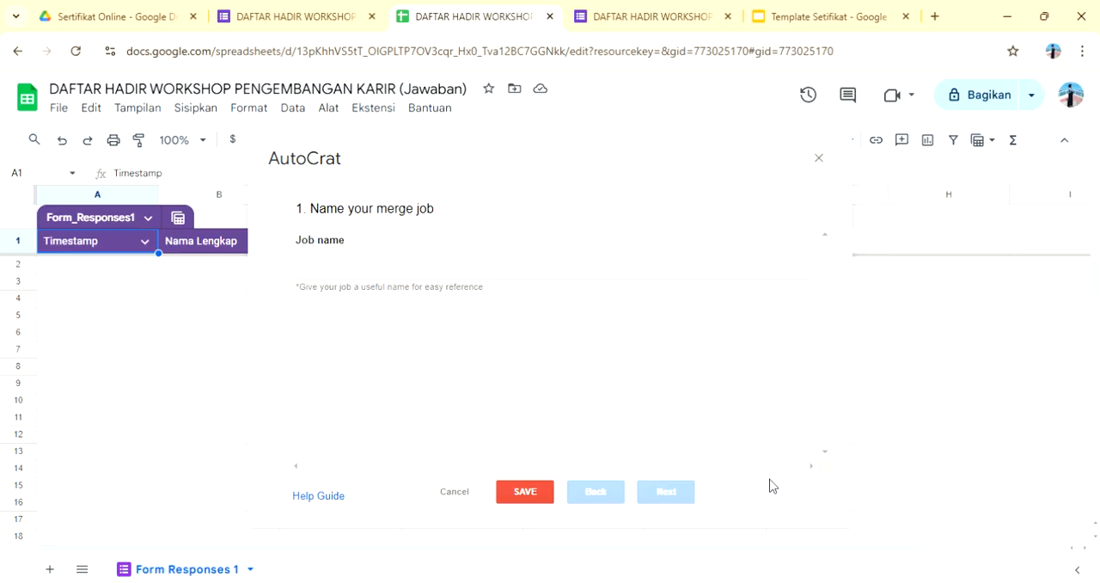
{"action": "left_click", "coordinate": [450, 268]}
{"action": "type", "text": "Se"}
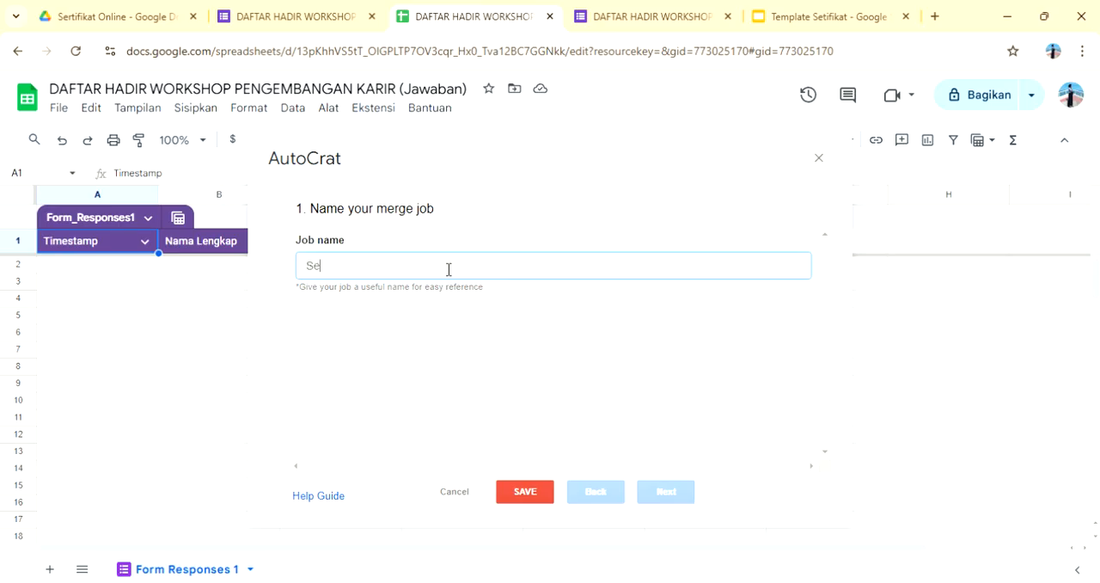
{"action": "type", "text": "tifikat"}
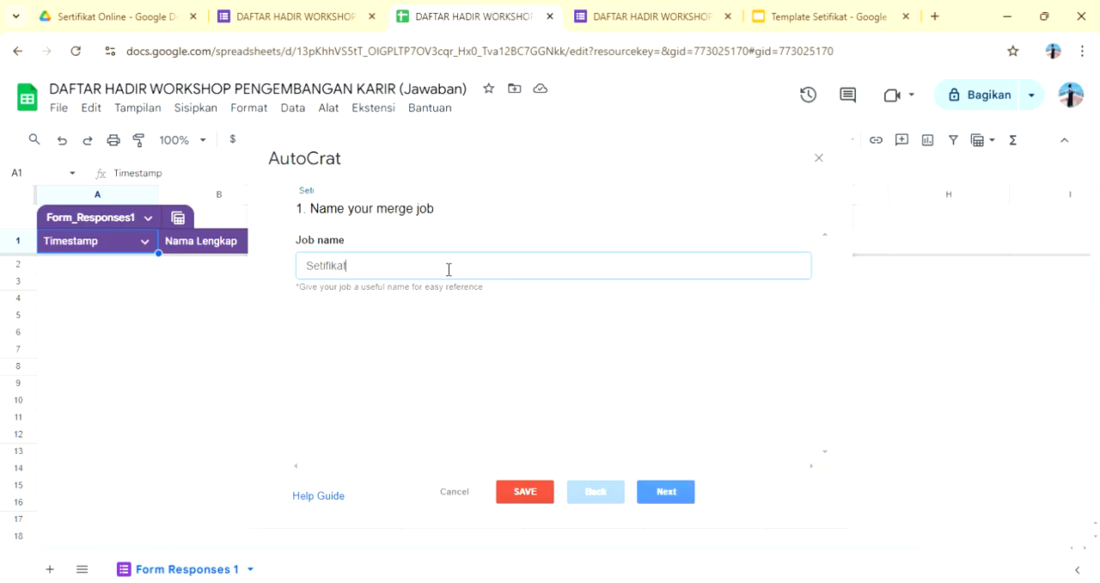
{"action": "type", "text": " Online"}
{"action": "left_click", "coordinate": [327, 270]}
{"action": "type", "text": "r"}
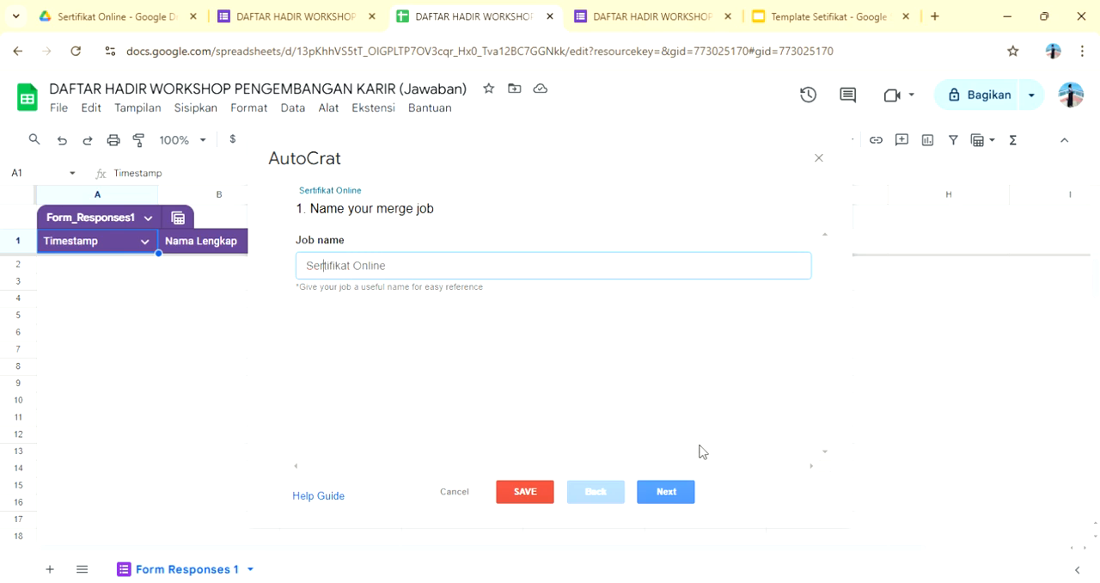
{"action": "left_click", "coordinate": [667, 492]}
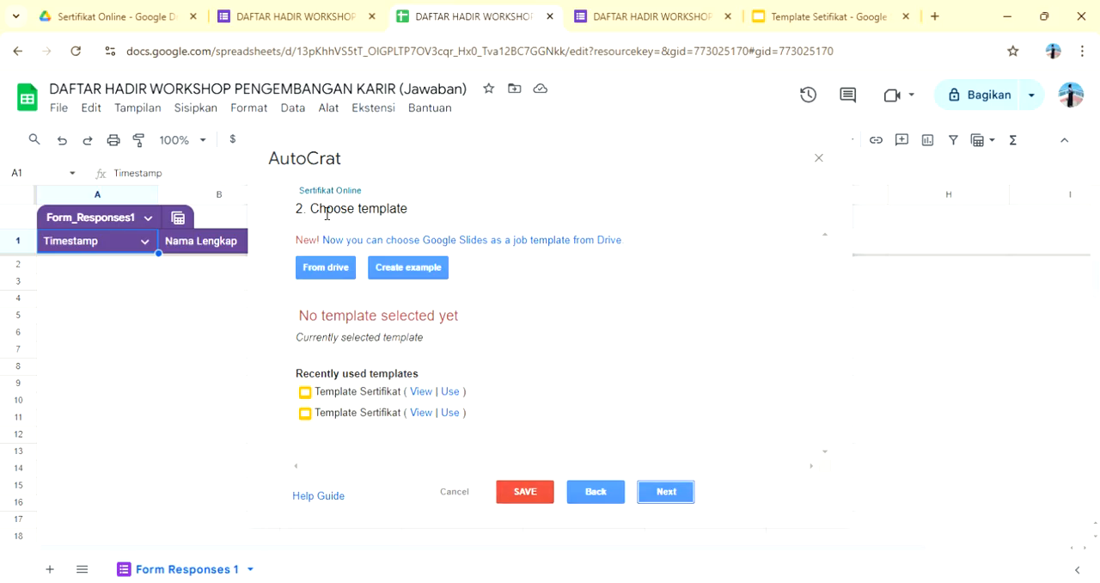
Step: Choose the "Template Setifikat" slides file from Drive as the merge job's template
{"action": "left_click", "coordinate": [327, 269]}
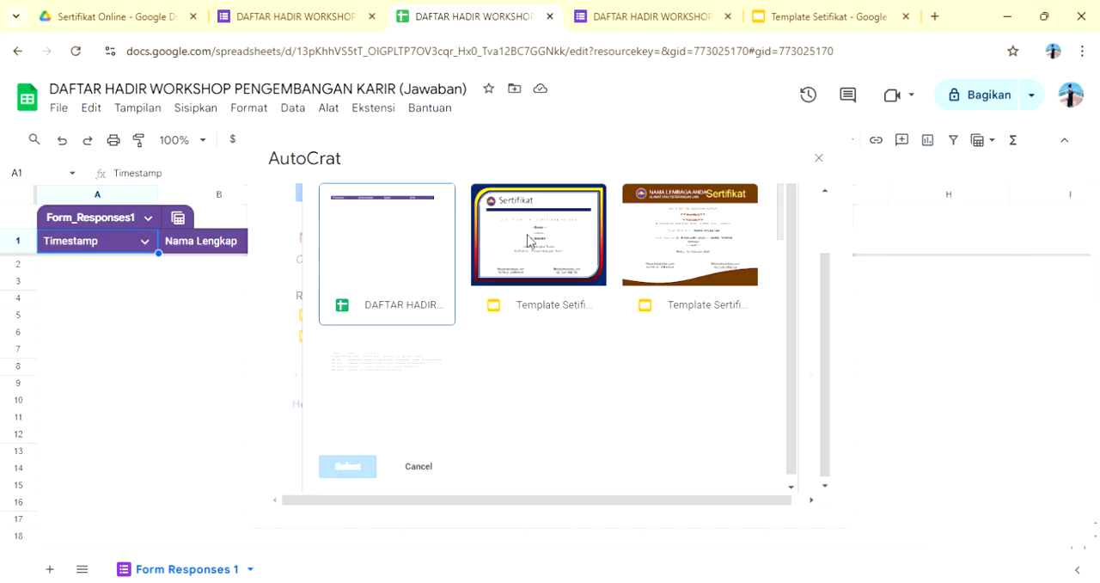
{"action": "left_click", "coordinate": [551, 258]}
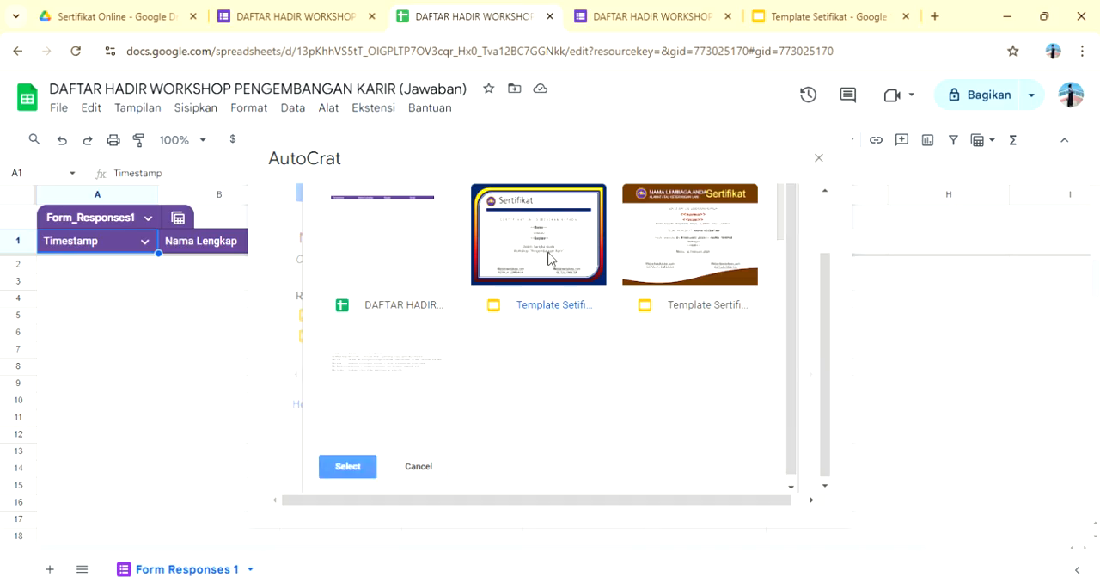
{"action": "left_click", "coordinate": [349, 471]}
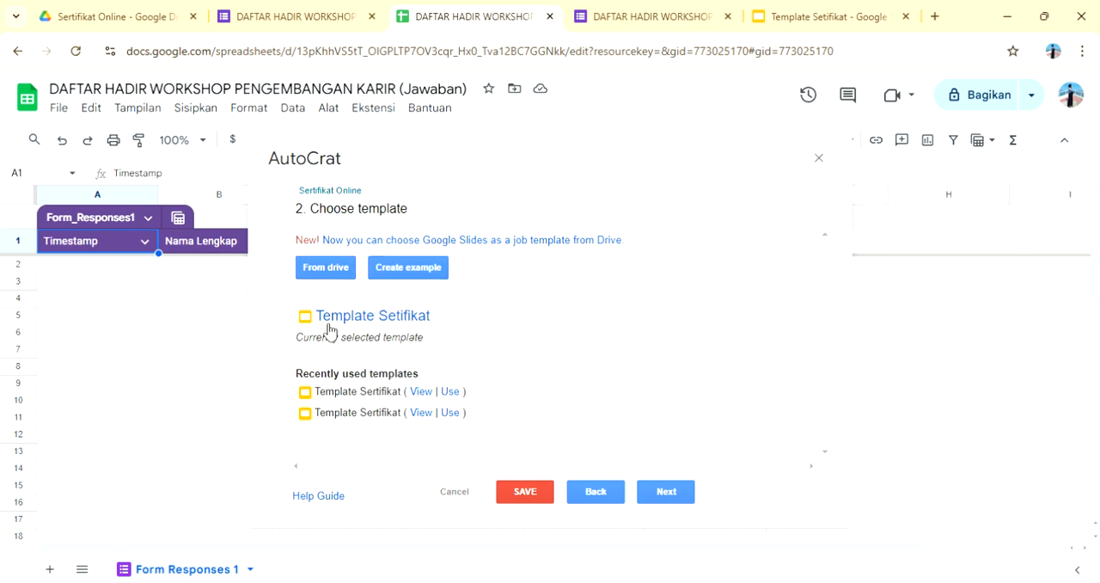
{"action": "left_click", "coordinate": [666, 491]}
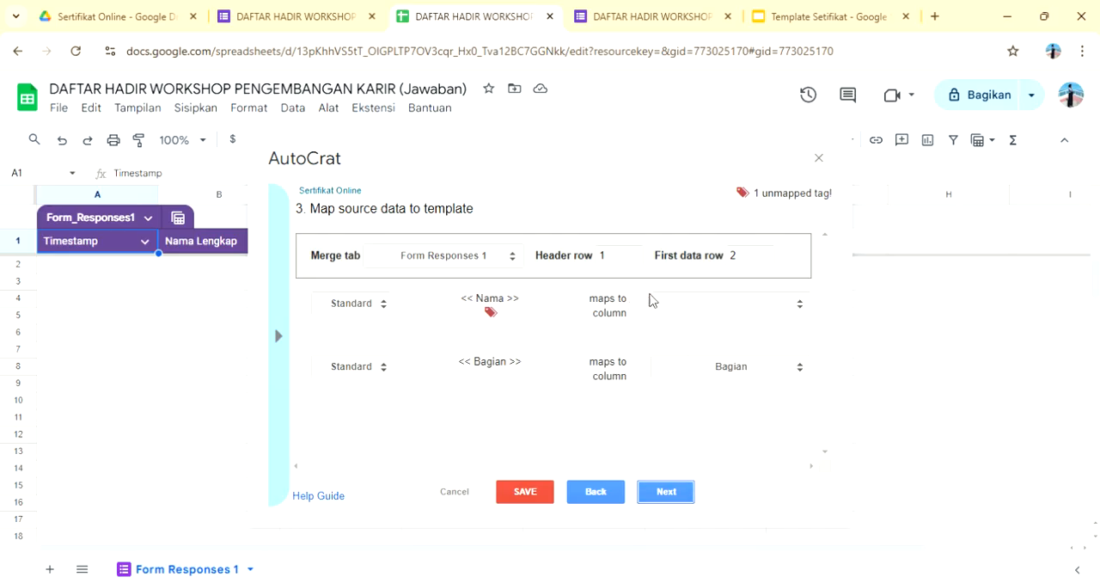
Step: Map the <<Nama>> tag to the "Nama Lengkap" column and the <<Bagian>> tag to the "Bagian" column
{"action": "left_click", "coordinate": [801, 312]}
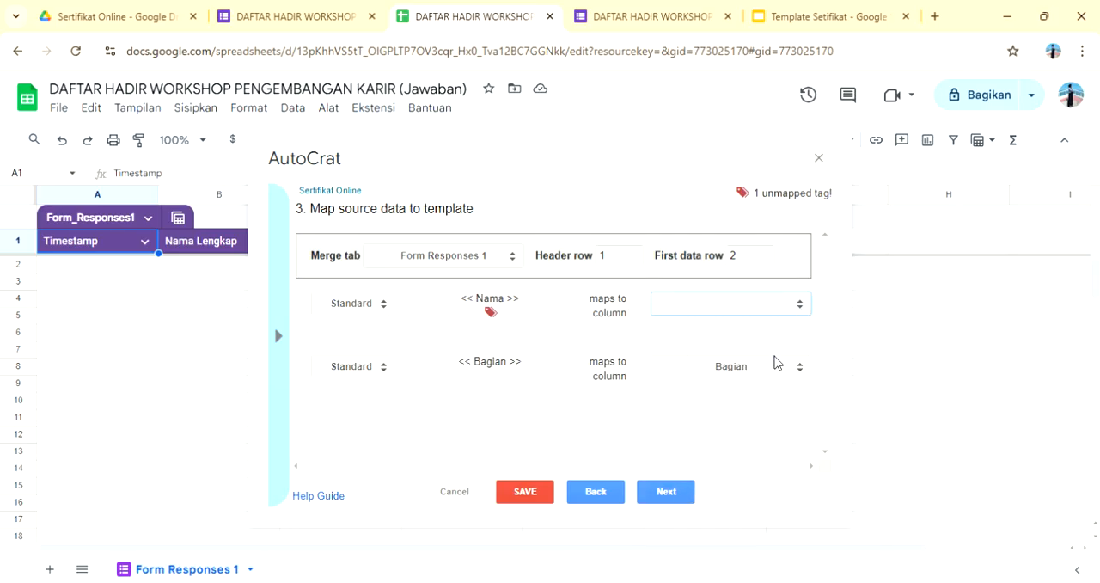
{"action": "left_click", "coordinate": [776, 361]}
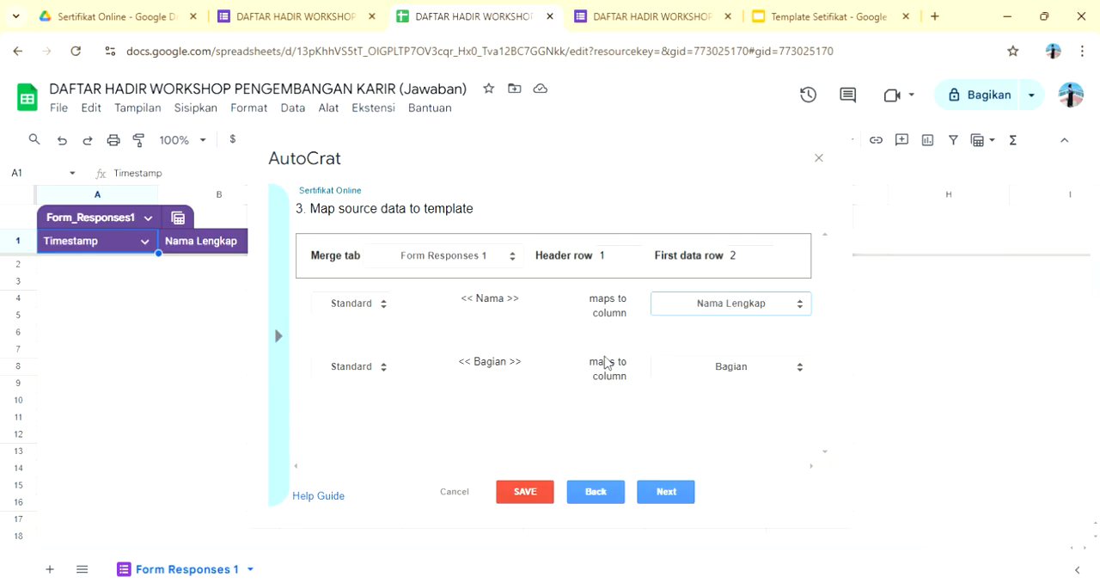
{"action": "left_click", "coordinate": [799, 369]}
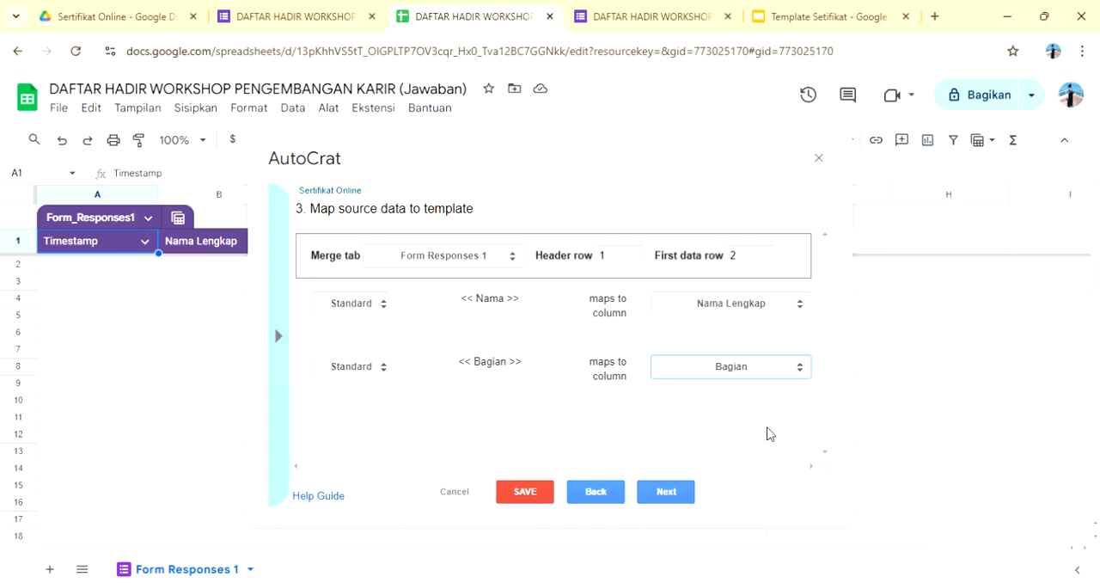
{"action": "left_click", "coordinate": [675, 491]}
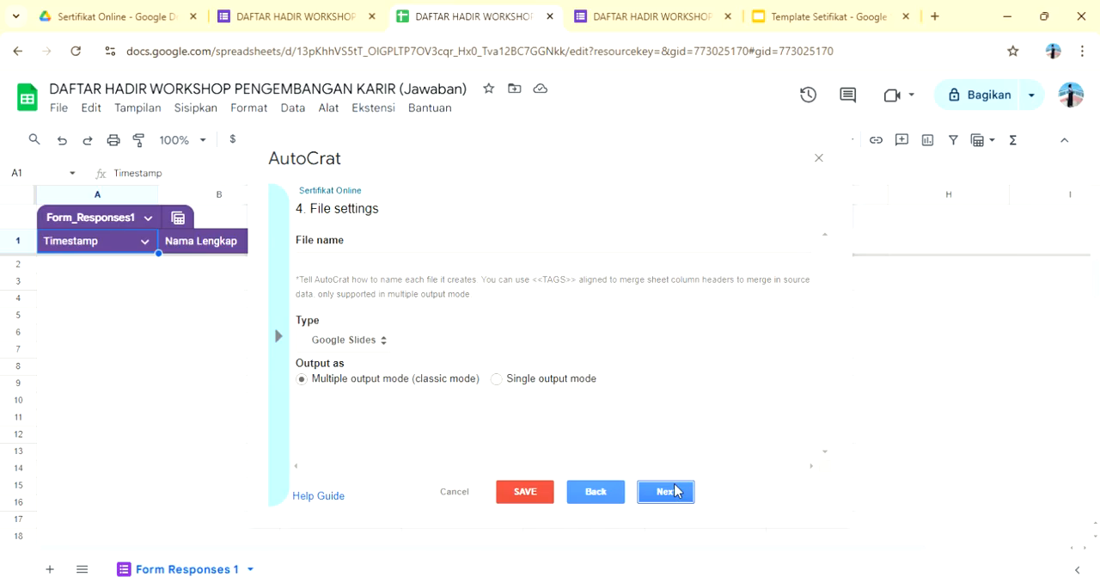
Step: Set the merged file name to "Sertifikat - <<Nama Lengkap>>" in the merge job's file settings
{"action": "left_click", "coordinate": [426, 264]}
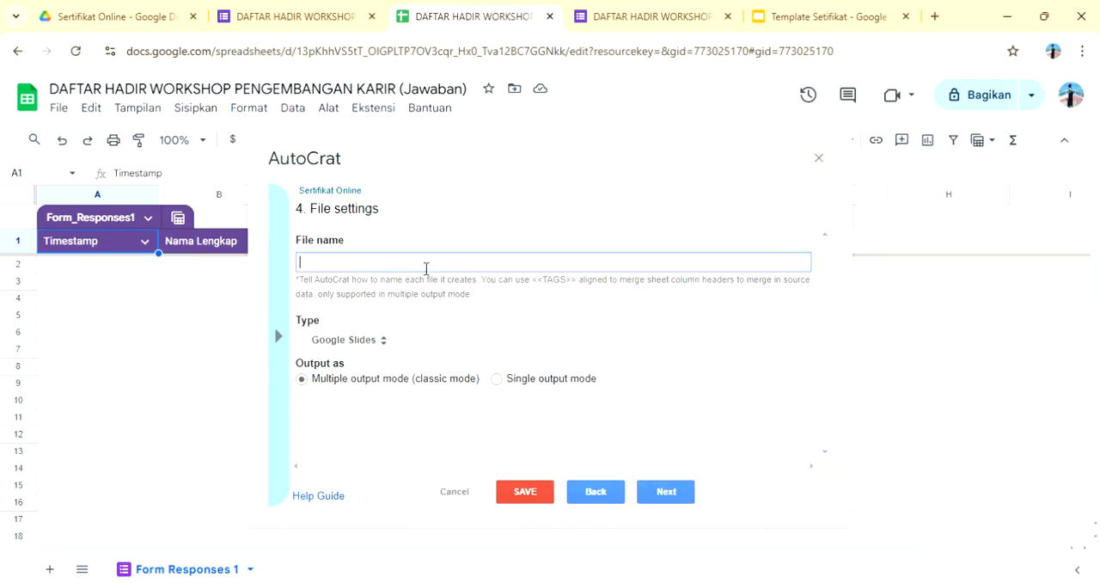
{"action": "type", "text": "Sertifikat -"}
{"action": "type", "text": "<<Nama Le"}
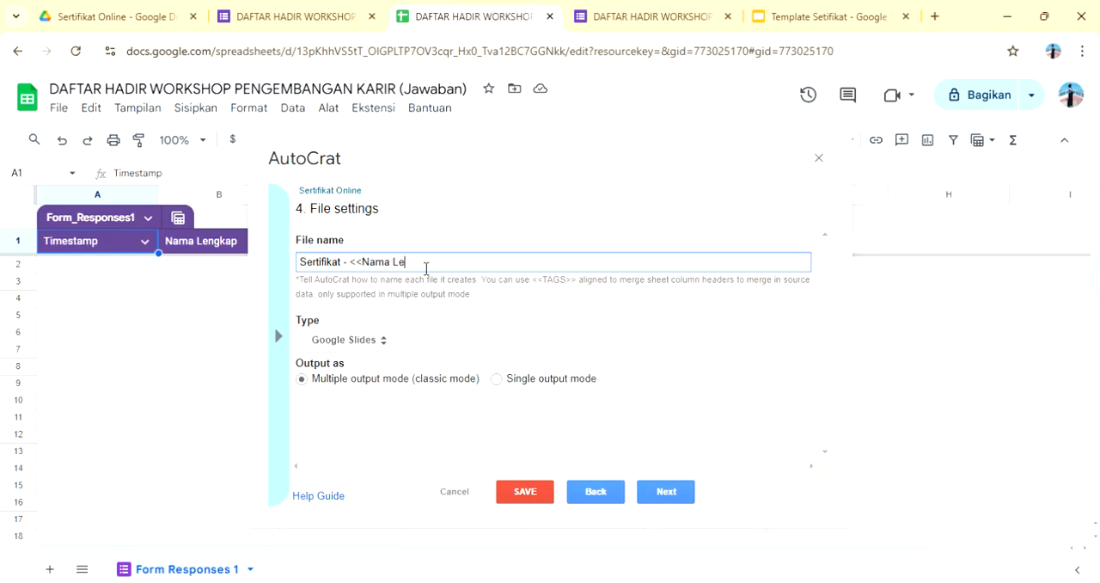
{"action": "type", "text": "ngkap>>"}
Step: Set the merged files' type to PDF in multiple output mode and continue to the destination folder settings
{"action": "left_click", "coordinate": [383, 342]}
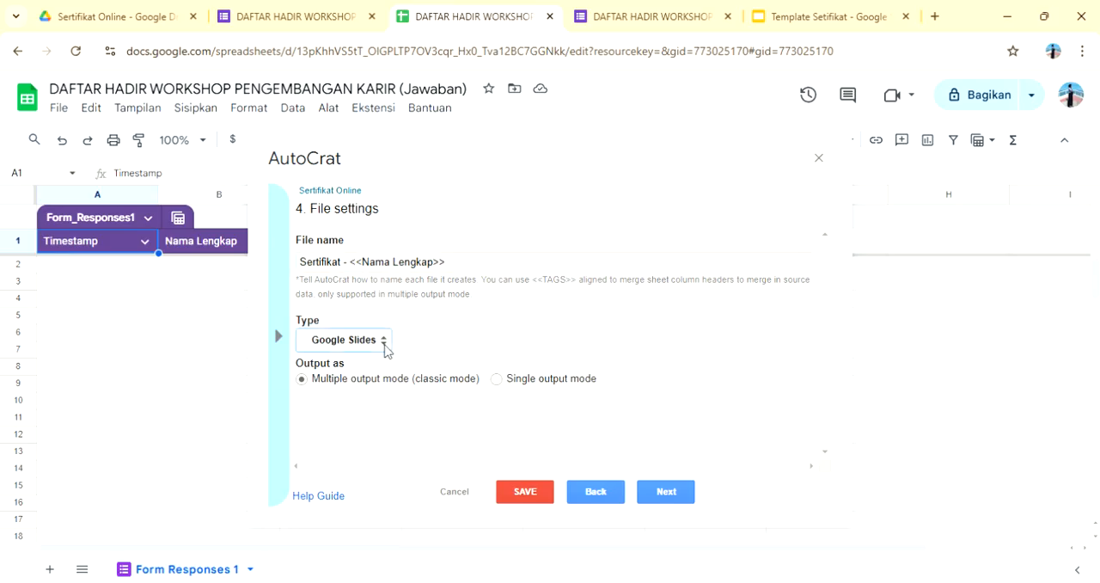
{"action": "left_click", "coordinate": [371, 389]}
{"action": "left_click", "coordinate": [662, 490]}
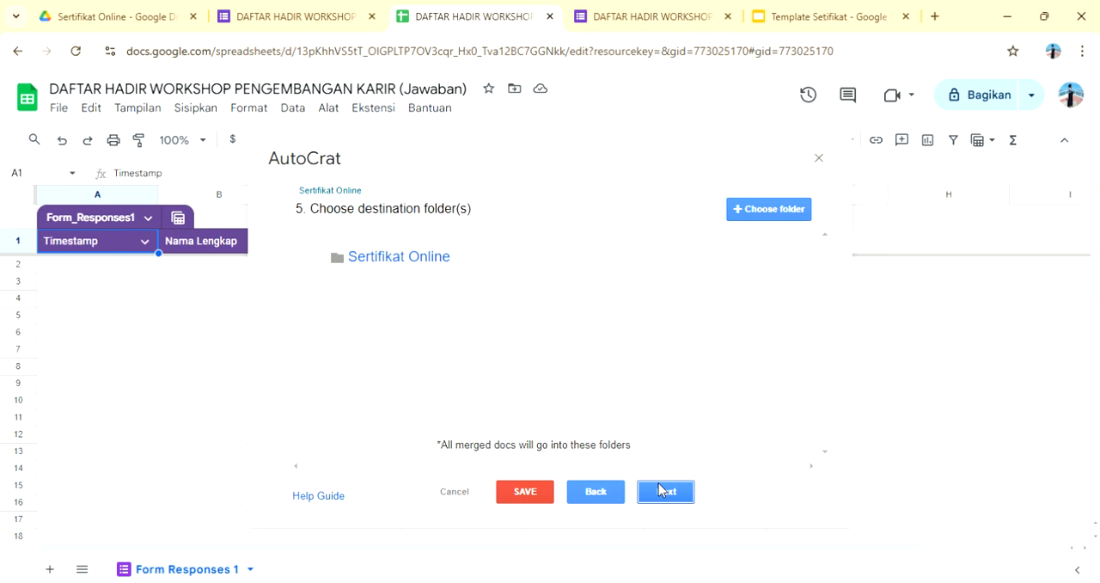
Step: Keep the "Sertifikat Online" destination folder, add no merge condition, and enable document sharing for the job
{"action": "left_click", "coordinate": [661, 491]}
{"action": "left_click", "coordinate": [661, 490]}
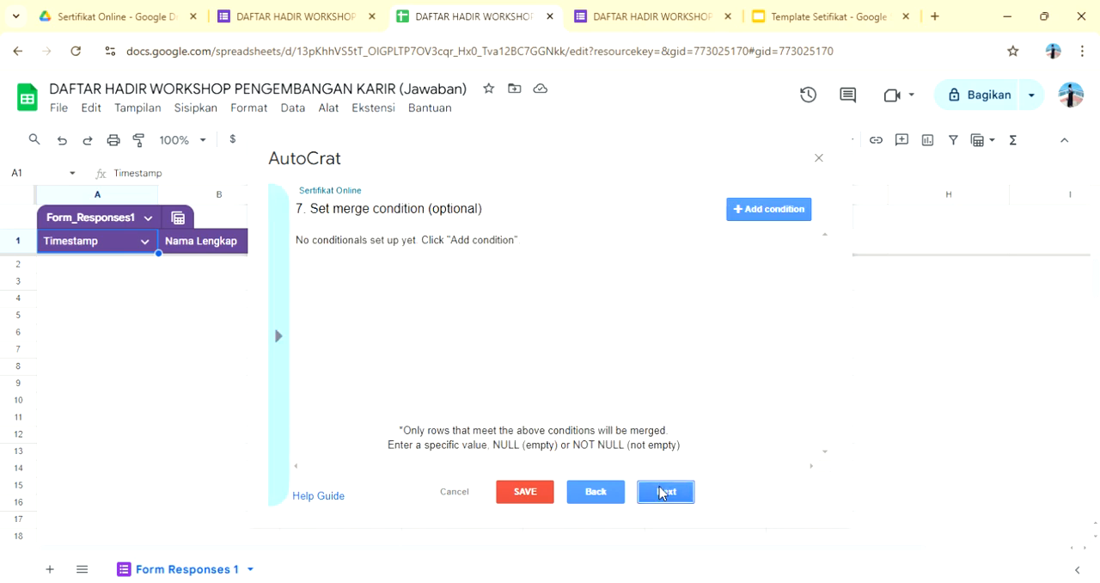
{"action": "left_click", "coordinate": [661, 491]}
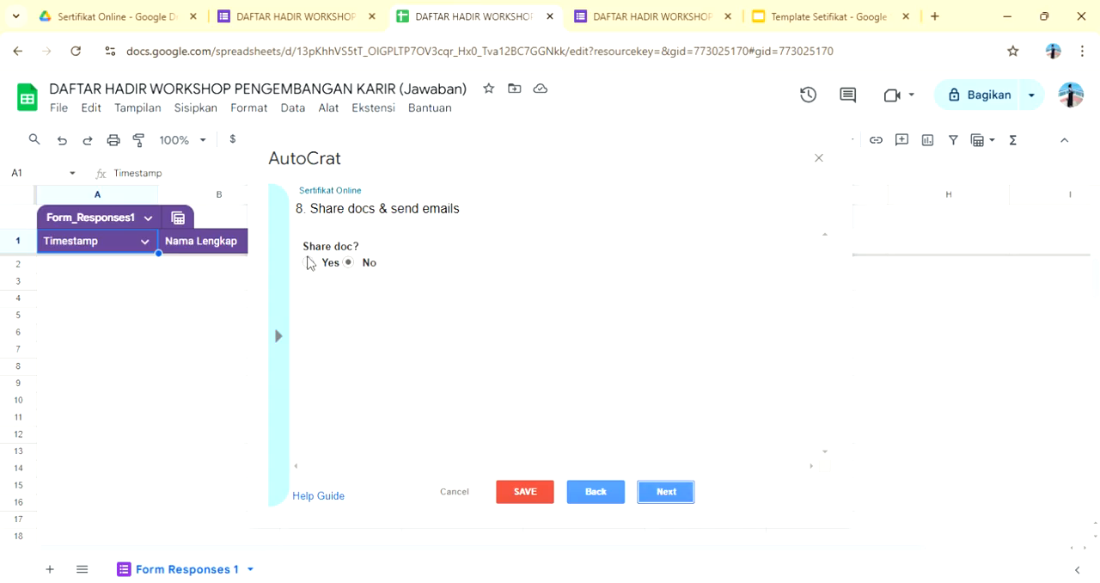
{"action": "left_click", "coordinate": [309, 262]}
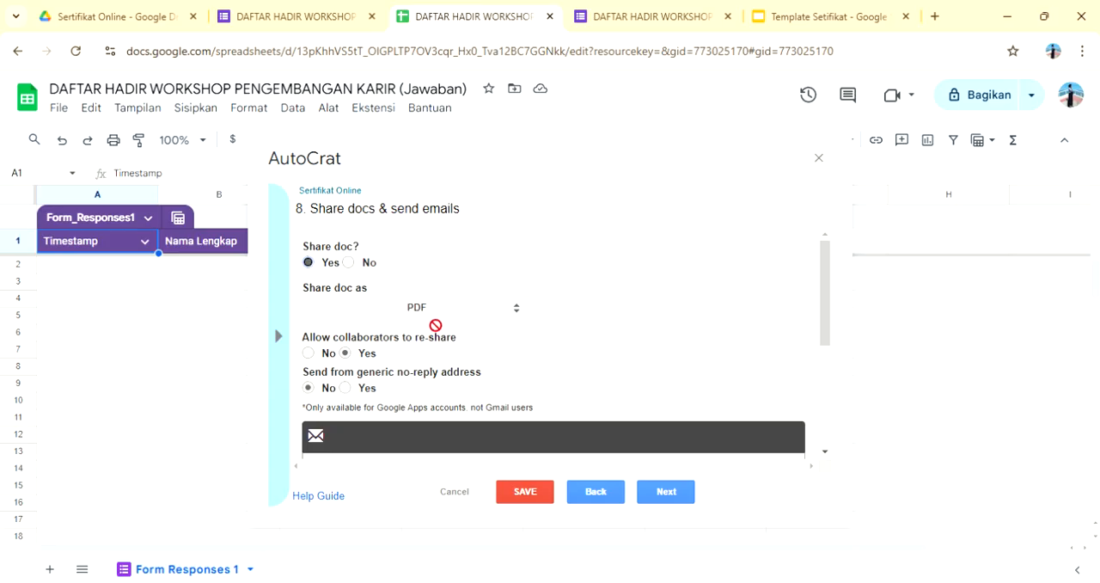
Step: Address the job's sharing email to the <<Email>> tag
{"action": "scroll", "coordinate": [436, 325], "scroll_direction": "down", "scroll_amount": 3}
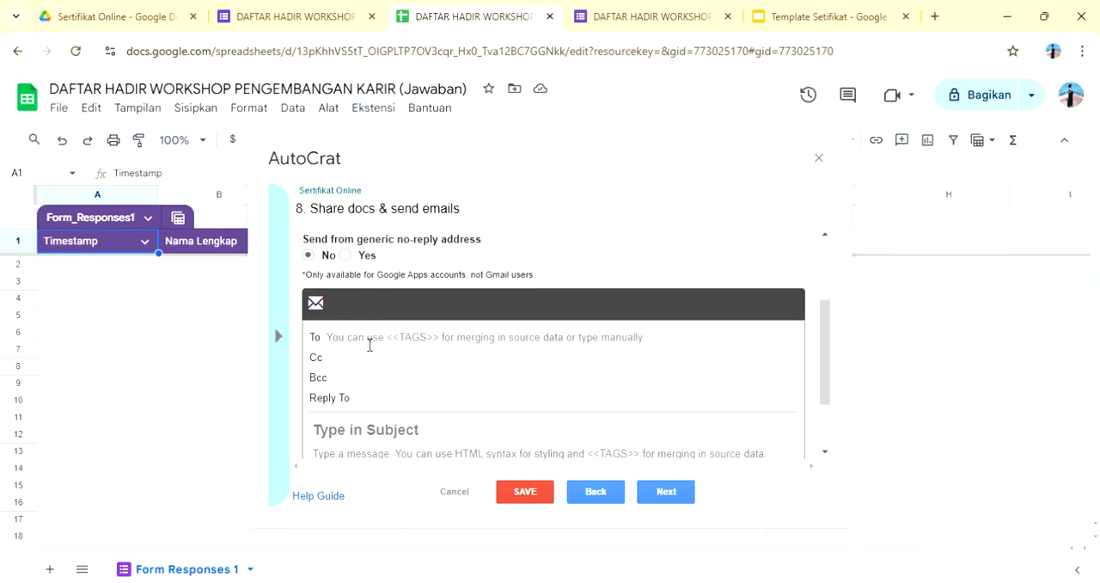
{"action": "left_click", "coordinate": [369, 345]}
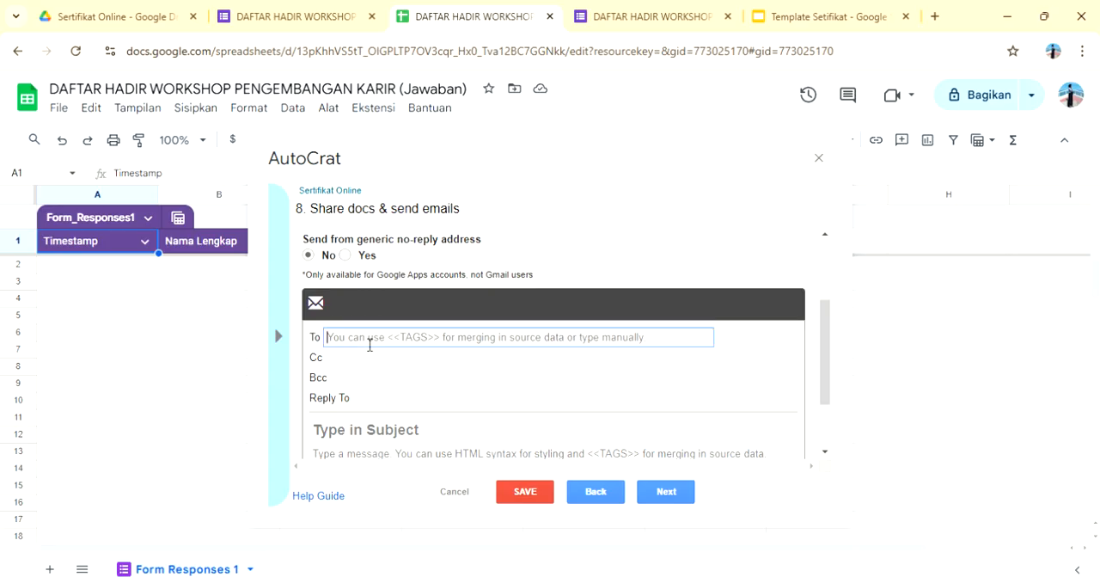
{"action": "type", "text": "<"}
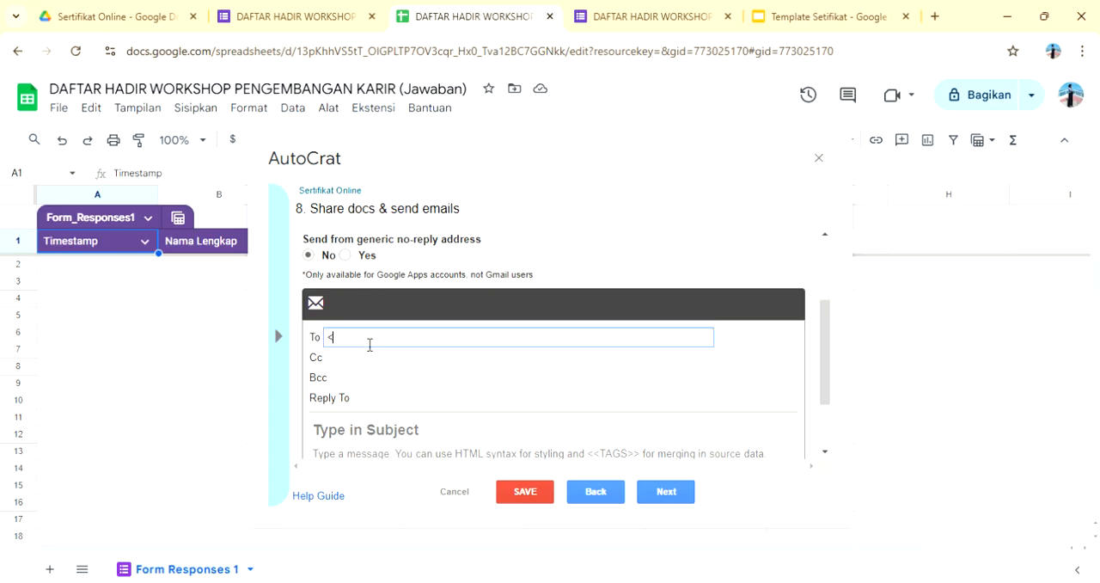
{"action": "type", "text": "<Email>>"}
Step: Set the sharing email's subject to "Sertifikat - <<Nama Lengkap>>"
{"action": "left_click", "coordinate": [380, 439]}
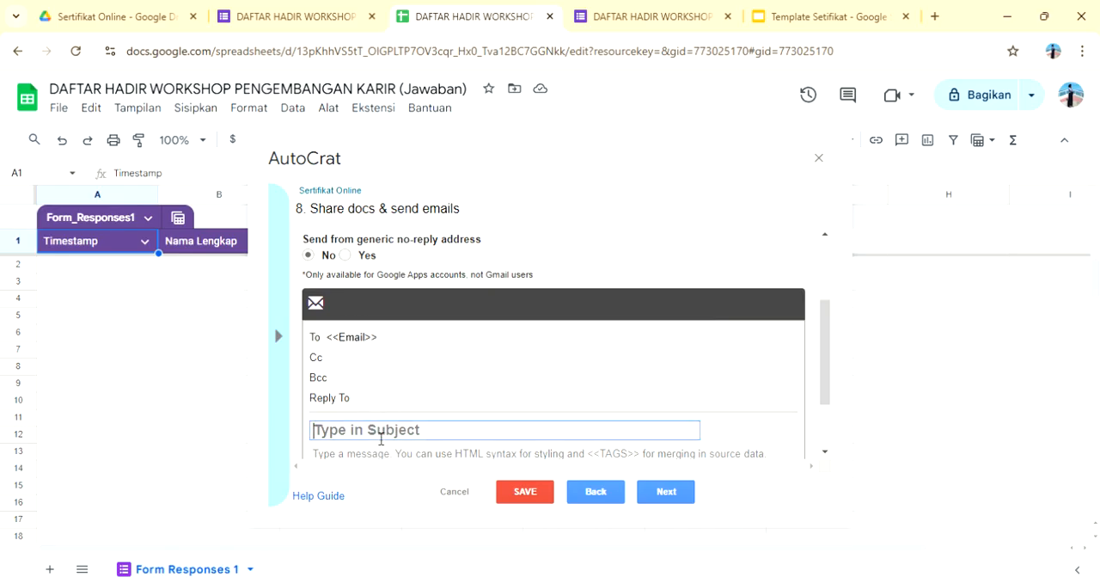
{"action": "type", "text": "Se"}
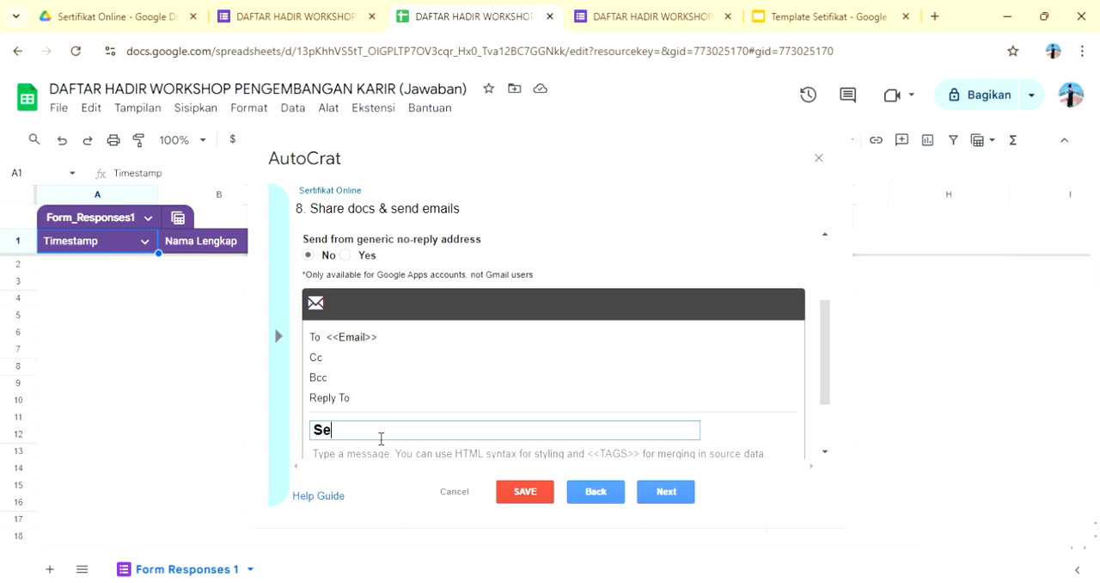
{"action": "type", "text": "rtifikat - >"}
{"action": "key", "text": "BackSpace"}
{"action": "type", "text": "<<Nama "}
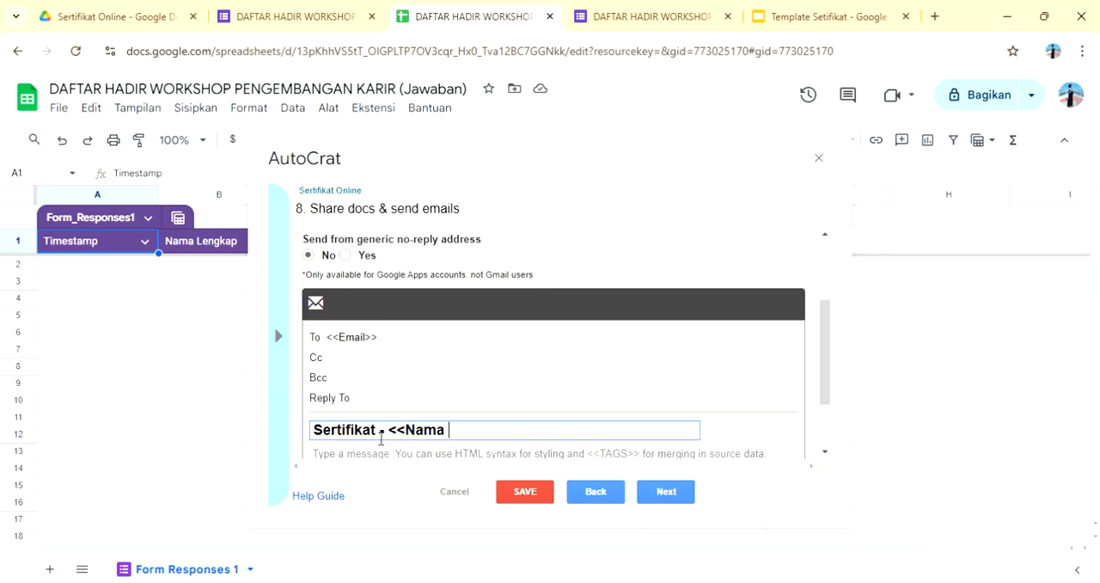
{"action": "type", "text": "Lengkap>>"}
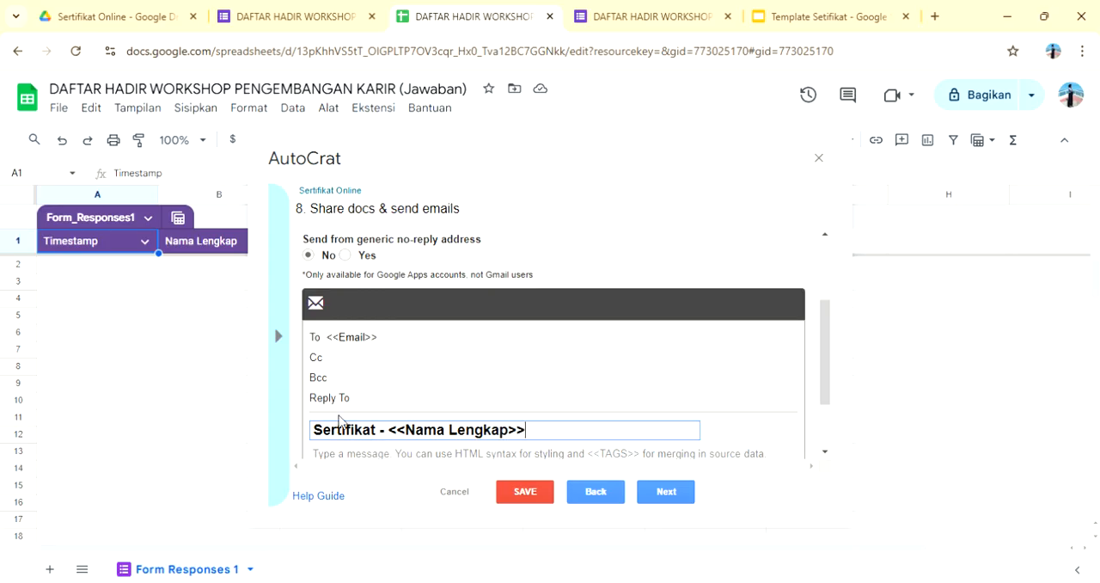
Step: Write the email message "Terima Kasih sudah mengikuti acara ini" and continue to the job triggers
{"action": "scroll", "coordinate": [340, 421], "scroll_direction": "down", "scroll_amount": 1}
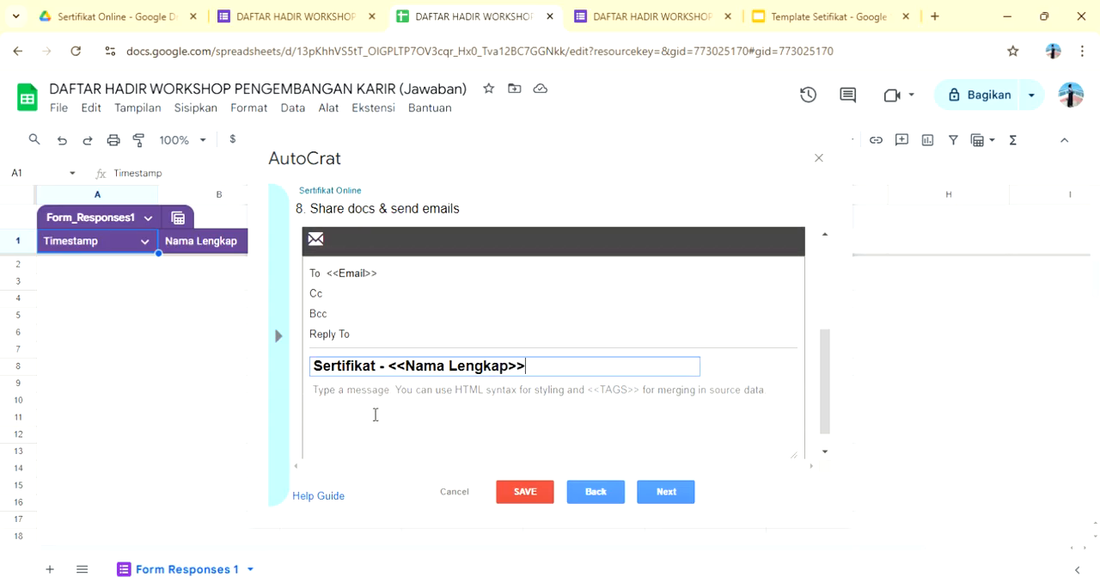
{"action": "left_click", "coordinate": [368, 400]}
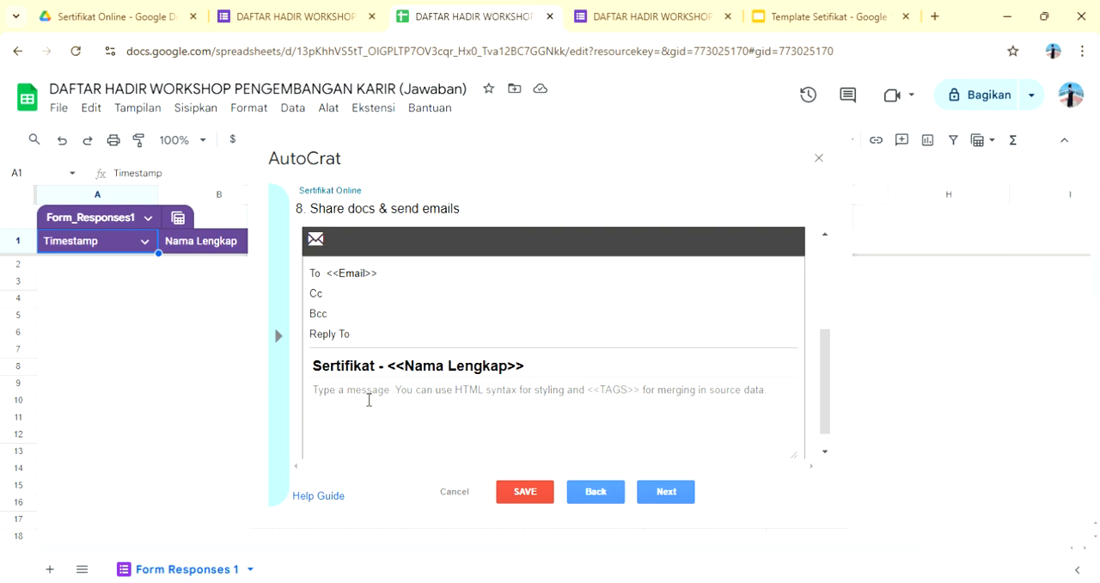
{"action": "type", "text": "Te"}
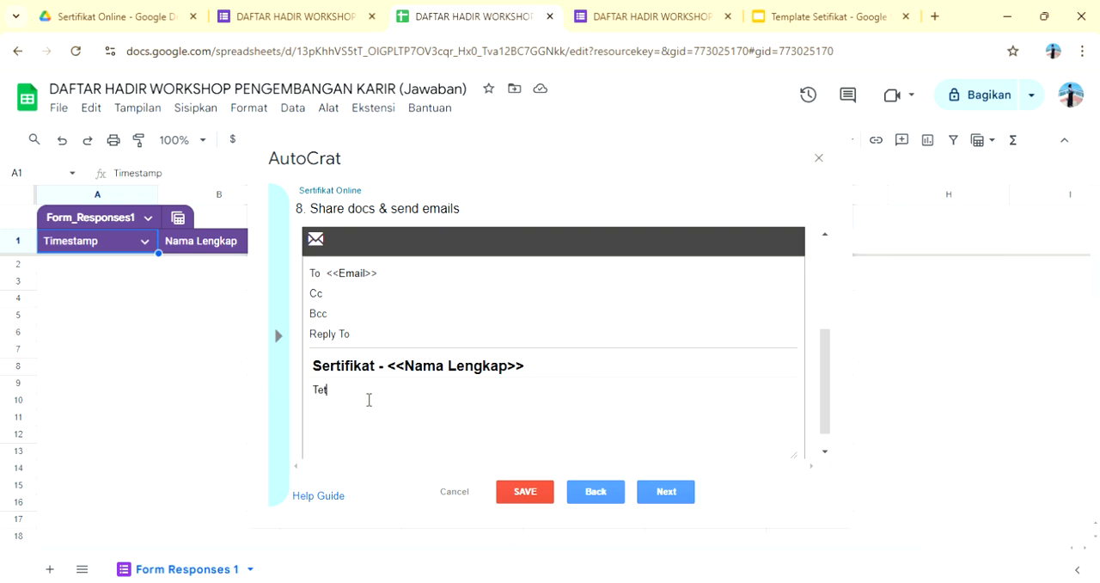
{"action": "type", "text": "rima Kasih sudah mengikuti acara ini"}
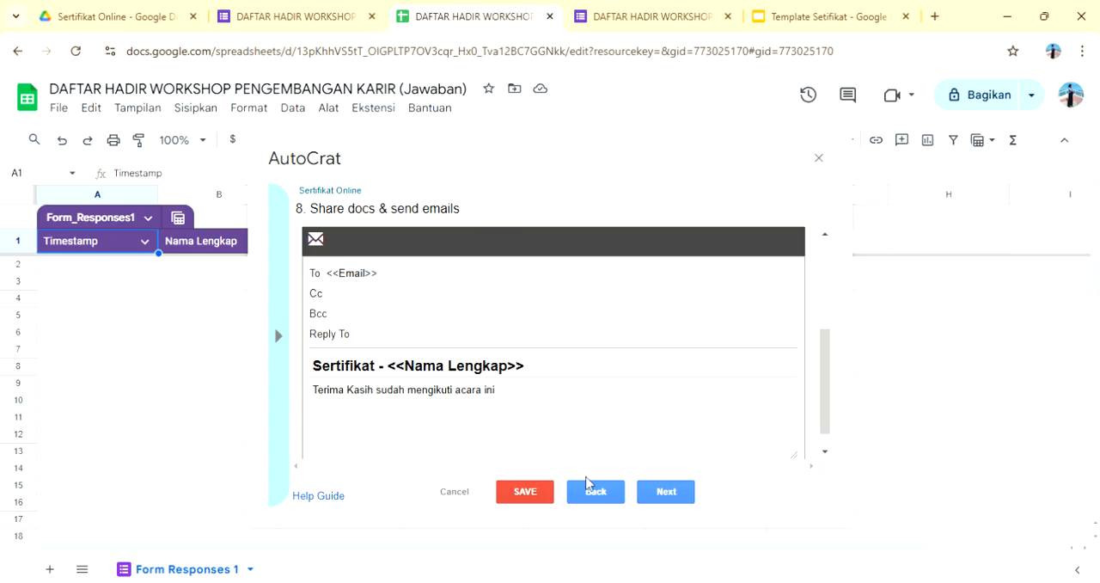
{"action": "left_click", "coordinate": [659, 493]}
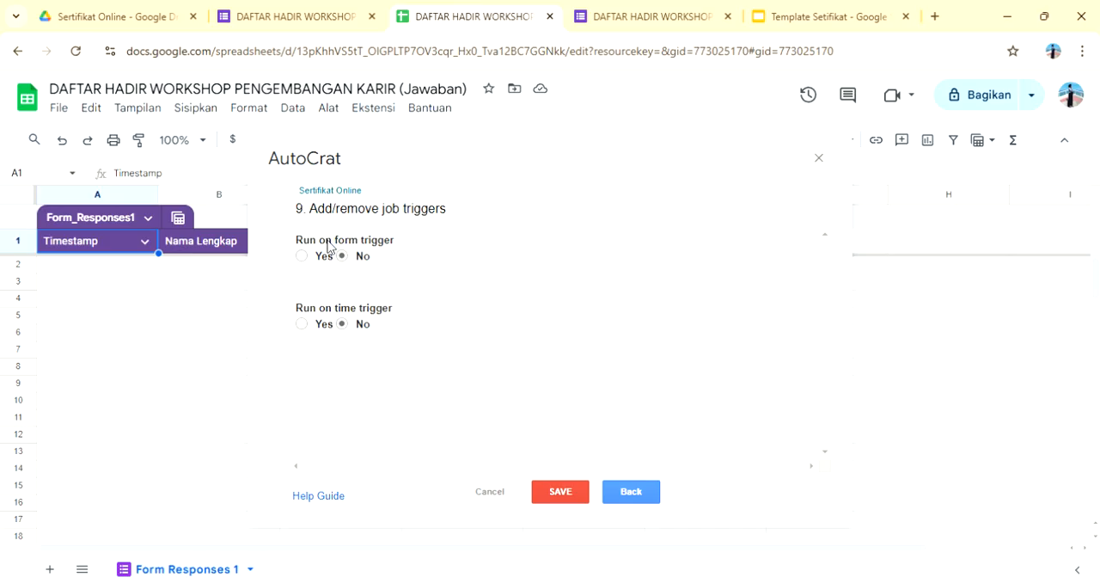
Step: Enable the form trigger for the merge job, save the job and close AutoCrat
{"action": "left_click", "coordinate": [302, 257]}
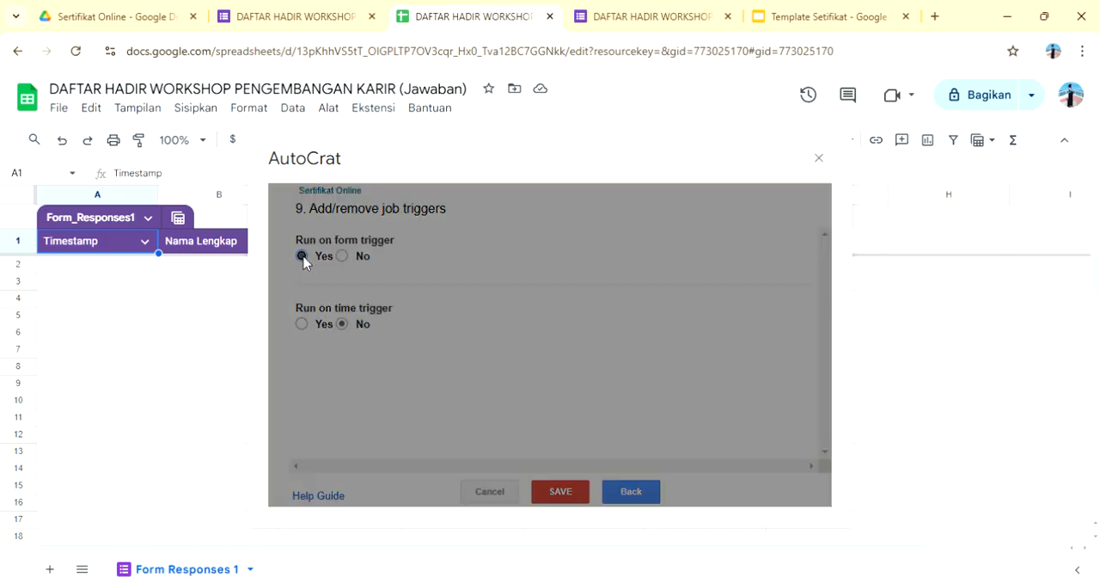
{"action": "left_click", "coordinate": [780, 314]}
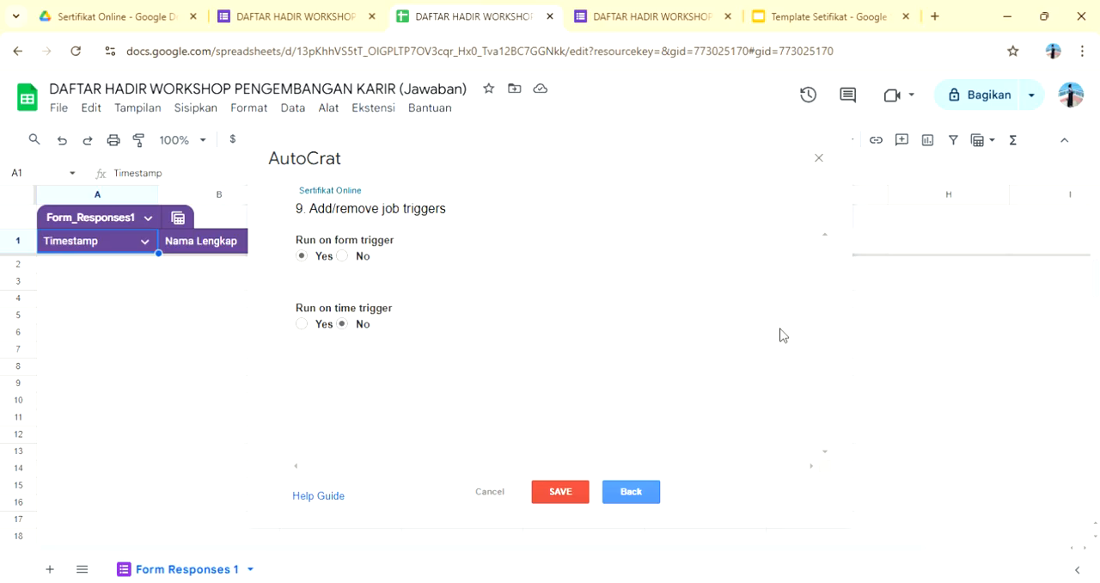
{"action": "left_click", "coordinate": [564, 492]}
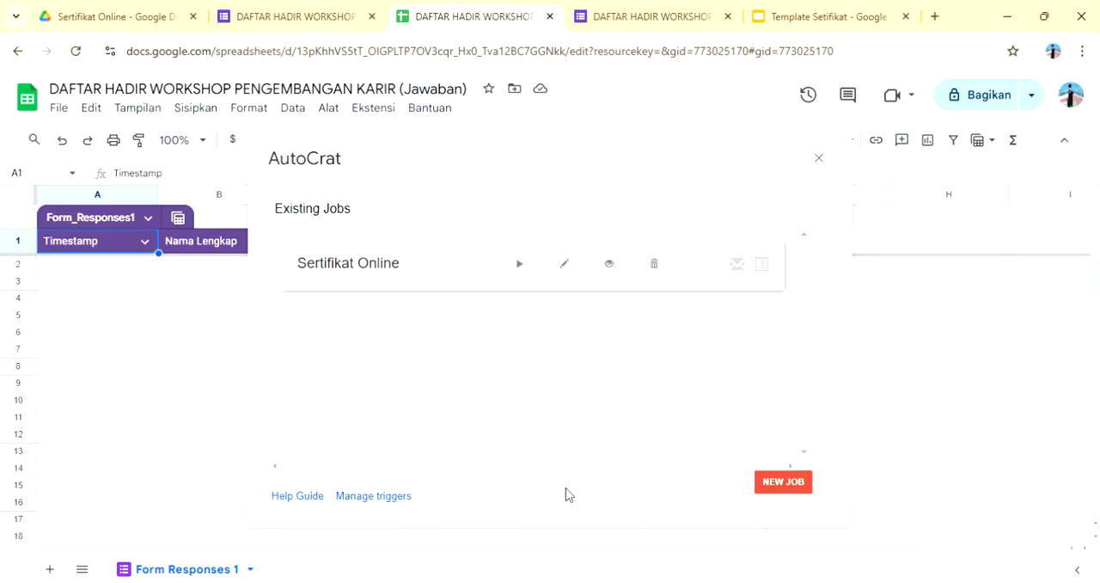
{"action": "left_click", "coordinate": [820, 160]}
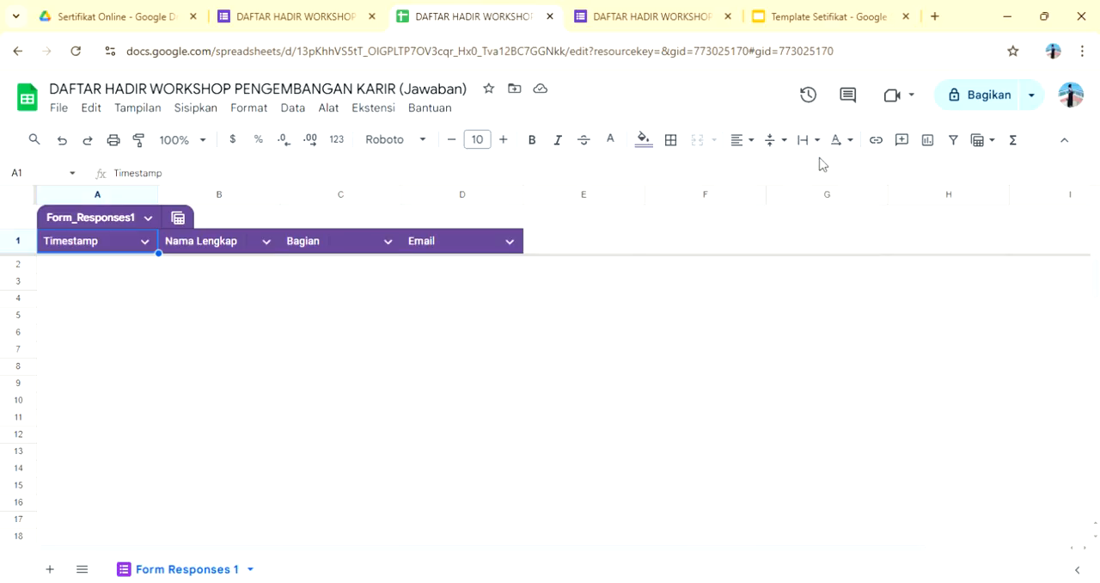
{"action": "left_click", "coordinate": [341, 7]}
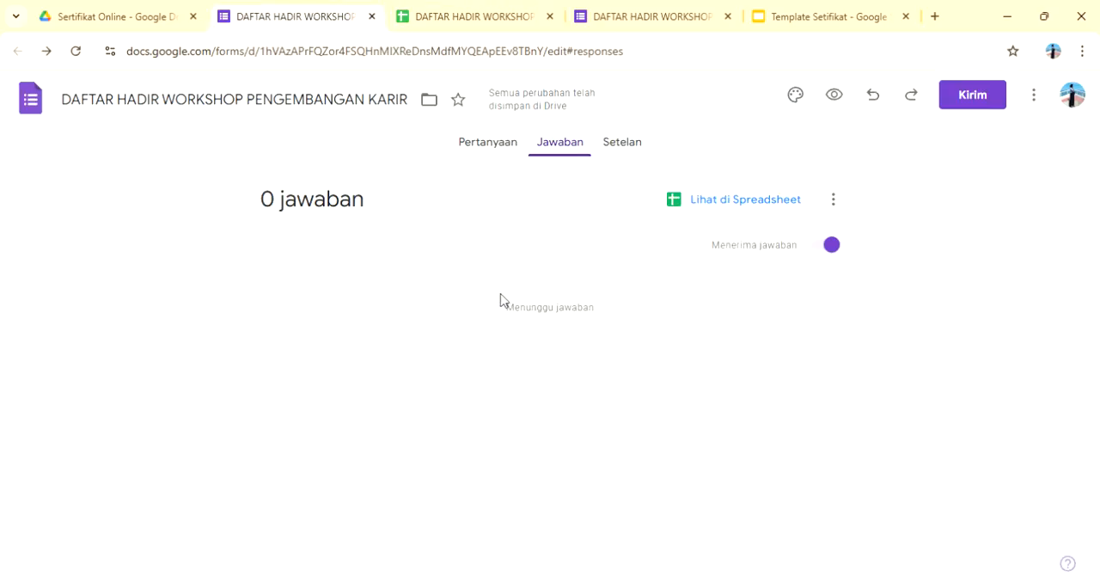
{"action": "left_click", "coordinate": [481, 146]}
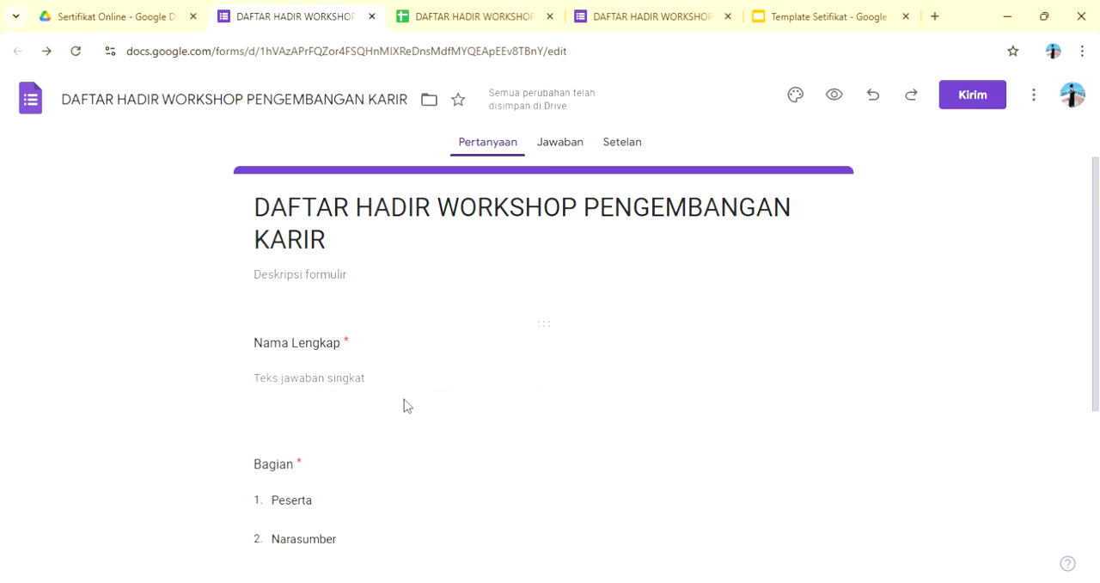
{"action": "left_click", "coordinate": [387, 374]}
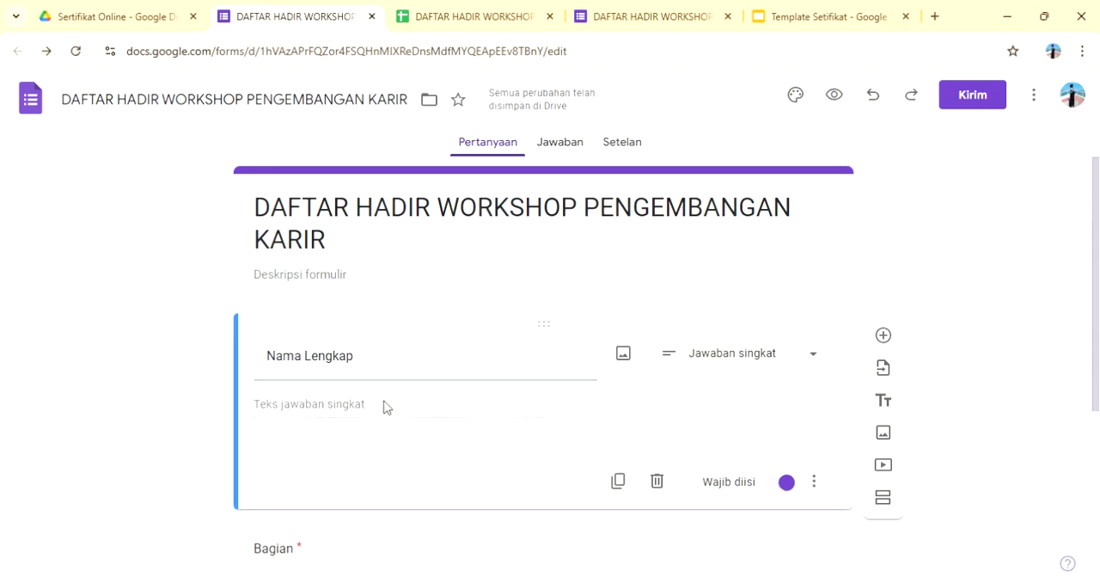
Step: Switch to the respondent view of the form, enter the participant's full name and choose "Peserta" for Bagian
{"action": "left_click", "coordinate": [660, 18]}
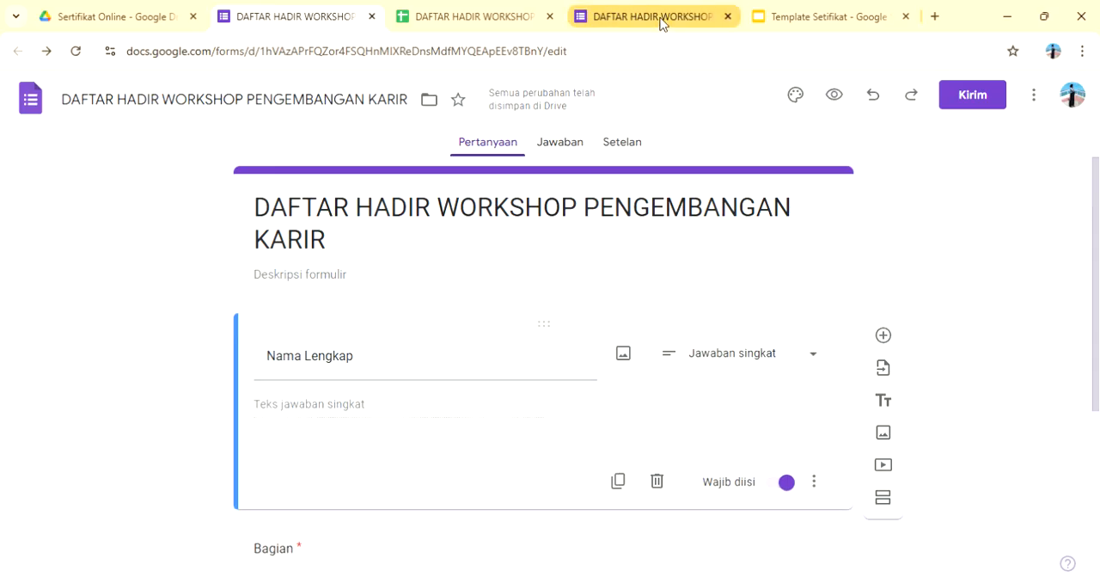
{"action": "scroll", "coordinate": [507, 255], "scroll_direction": "up", "scroll_amount": 3}
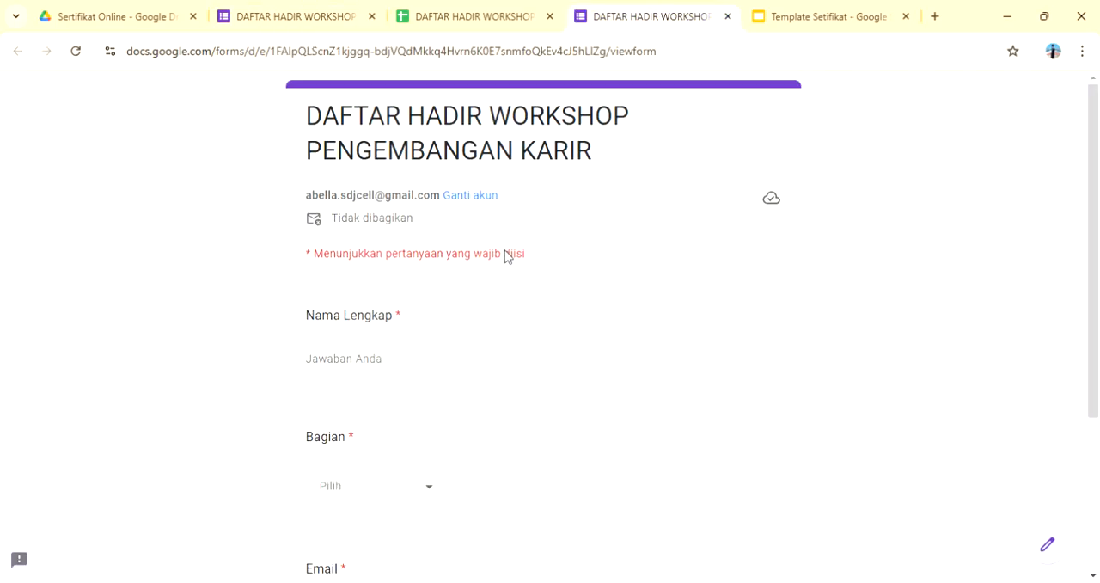
{"action": "left_click", "coordinate": [396, 362]}
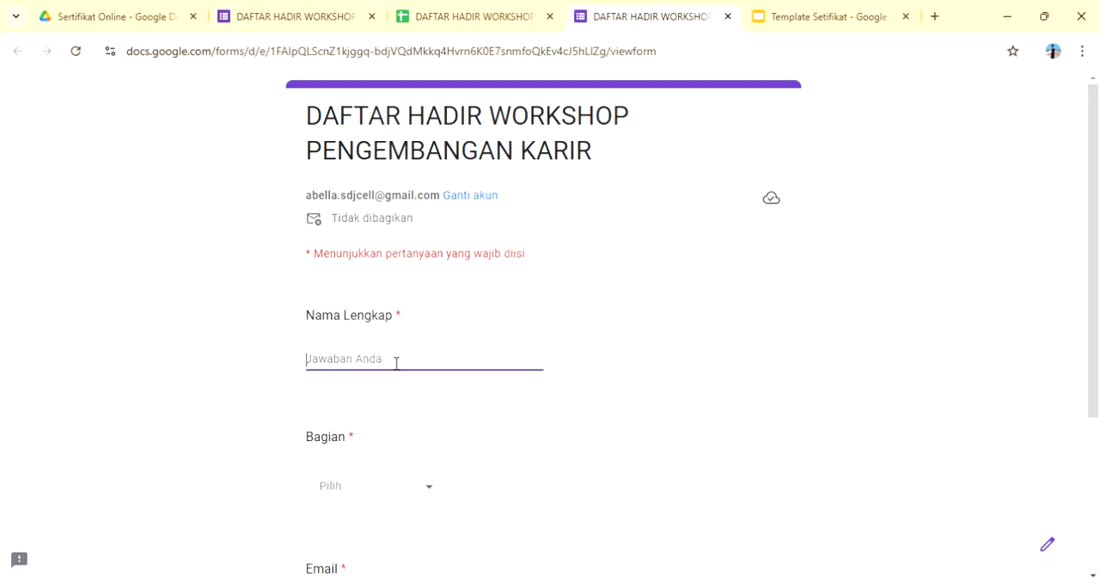
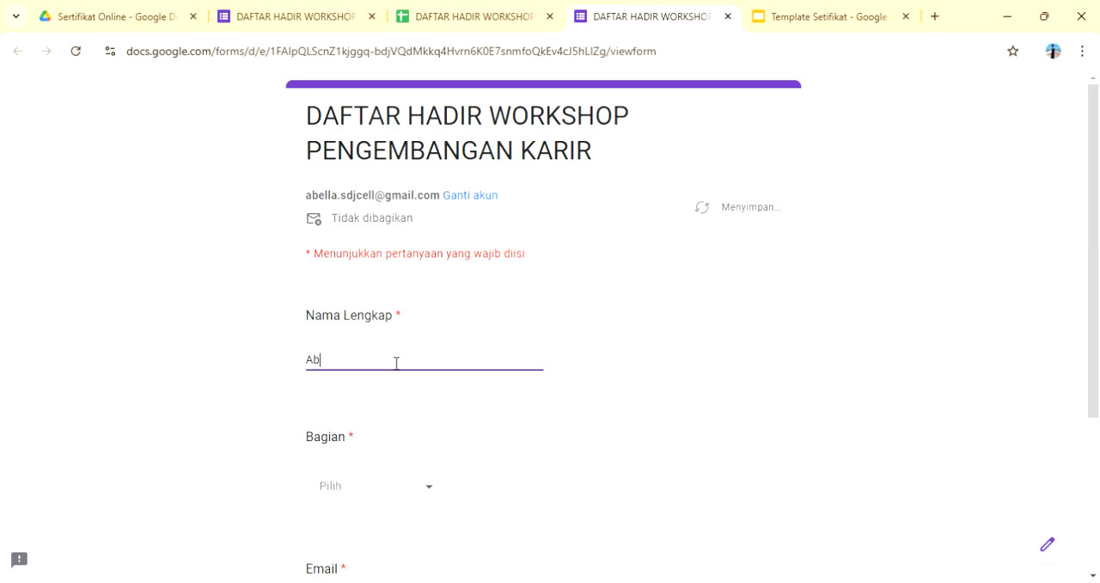
{"action": "left_click", "coordinate": [431, 486]}
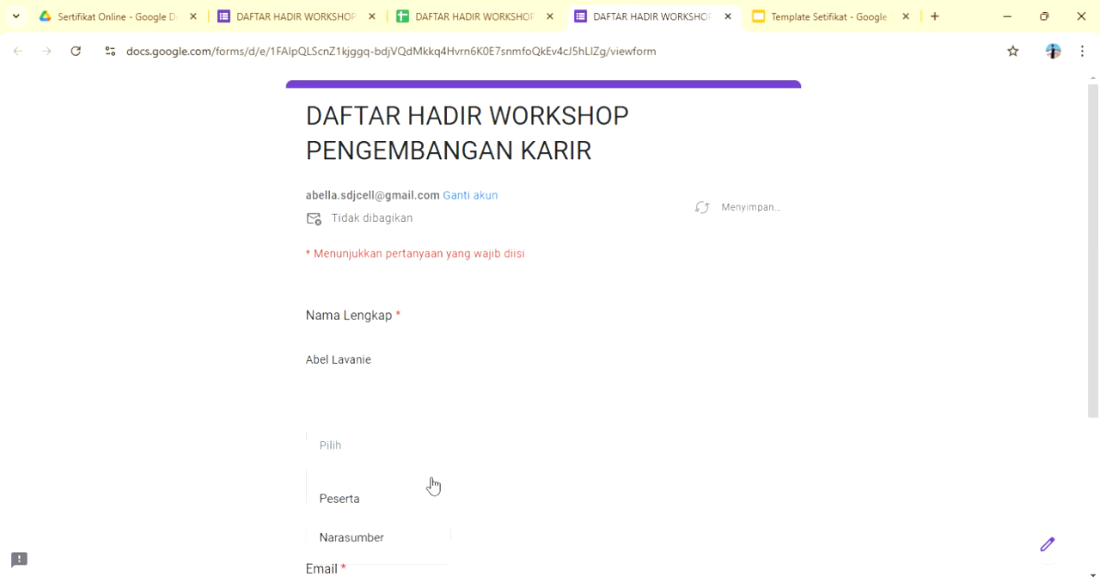
{"action": "left_click", "coordinate": [422, 500]}
Step: Fill in the participant's email address in the form's Email field
{"action": "scroll", "coordinate": [421, 505], "scroll_direction": "down", "scroll_amount": 2}
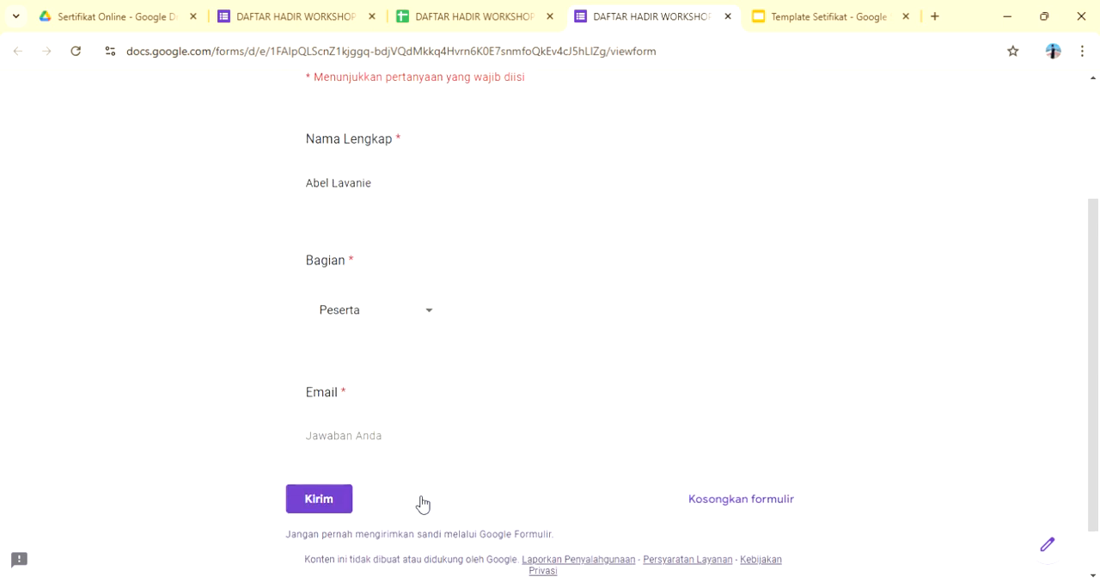
{"action": "left_click", "coordinate": [380, 435]}
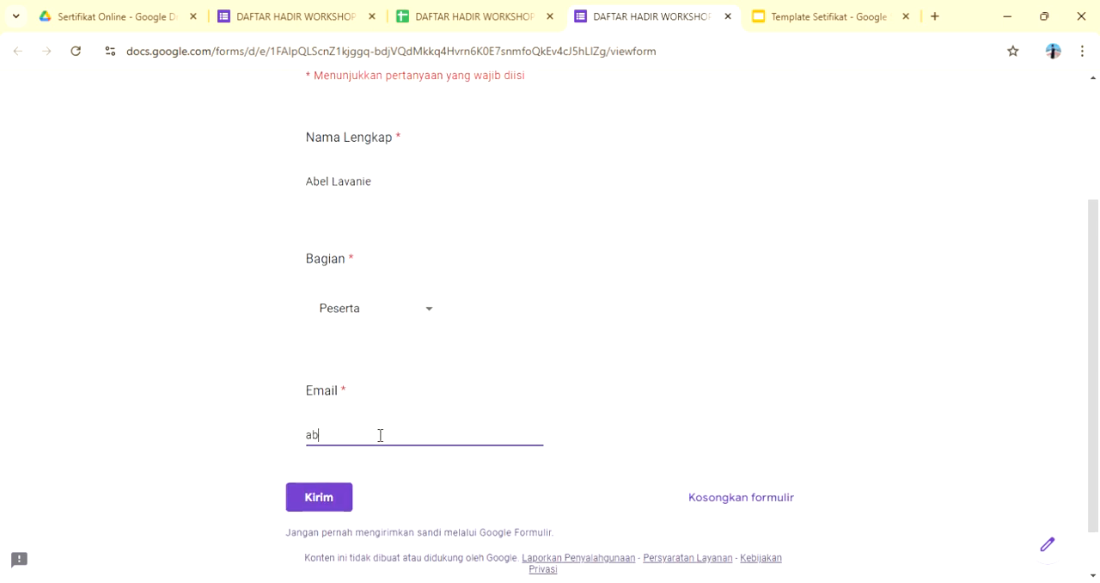
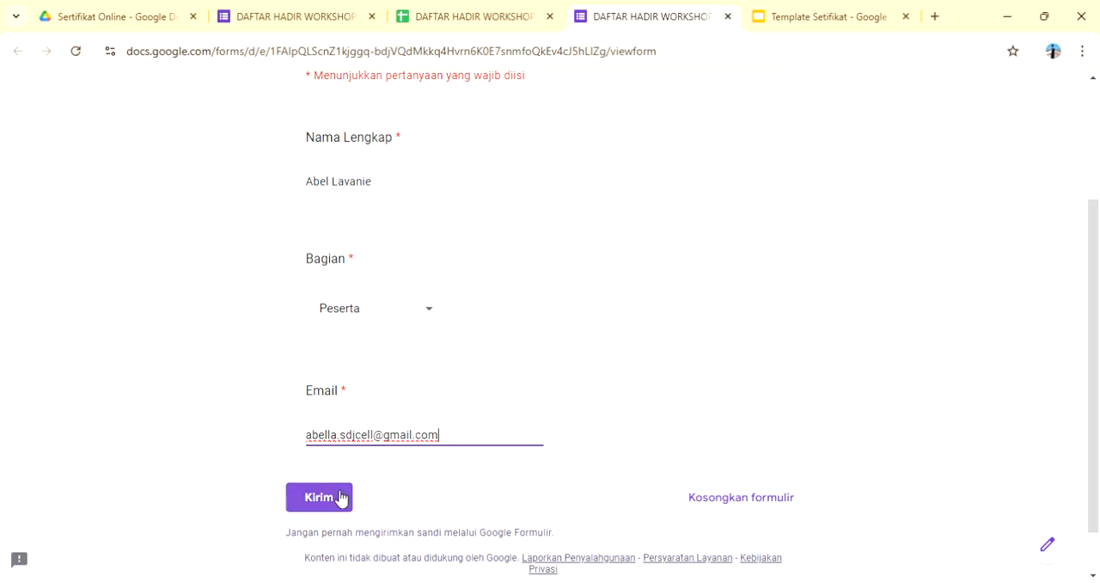
Step: Submit the attendance form response and check its document merge status and certificate link in the linked responses spreadsheet
{"action": "left_click", "coordinate": [339, 497]}
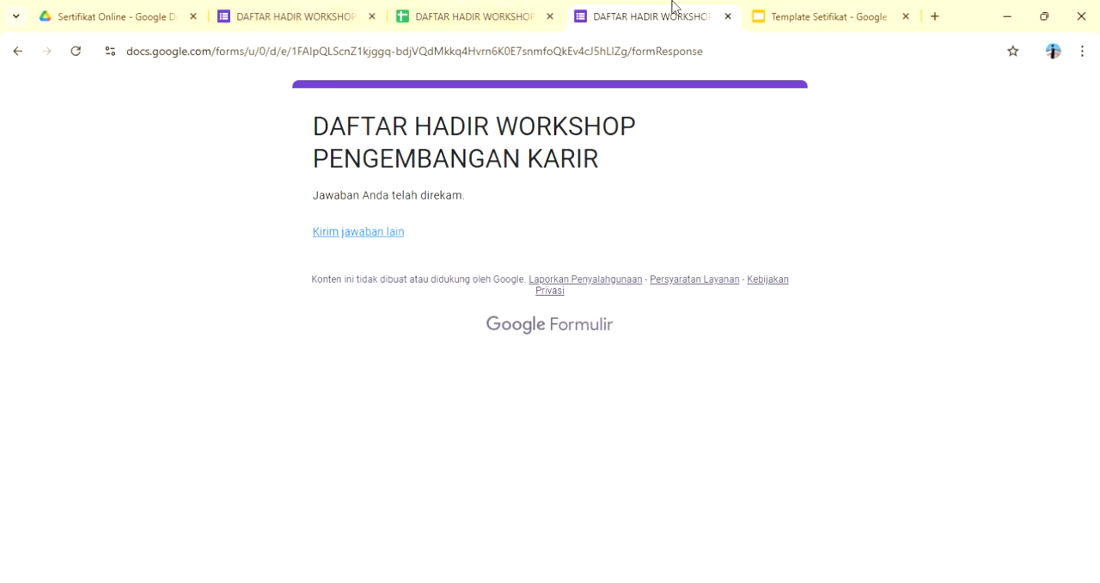
{"action": "left_click", "coordinate": [462, 22]}
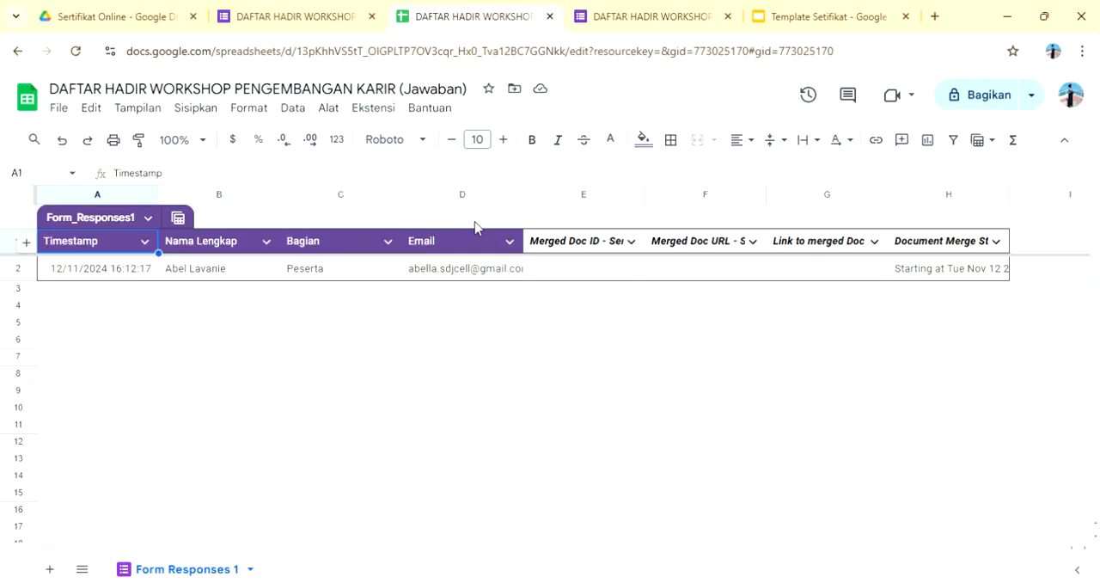
{"action": "scroll", "coordinate": [430, 277], "scroll_direction": "right", "scroll_amount": 2}
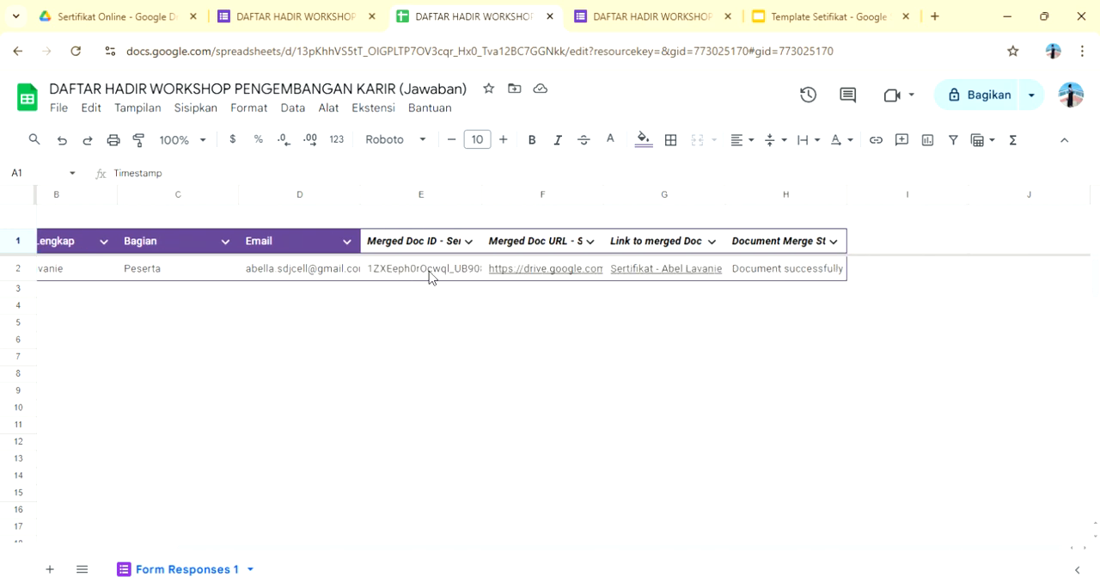
{"action": "scroll", "coordinate": [508, 277], "scroll_direction": "left", "scroll_amount": 1}
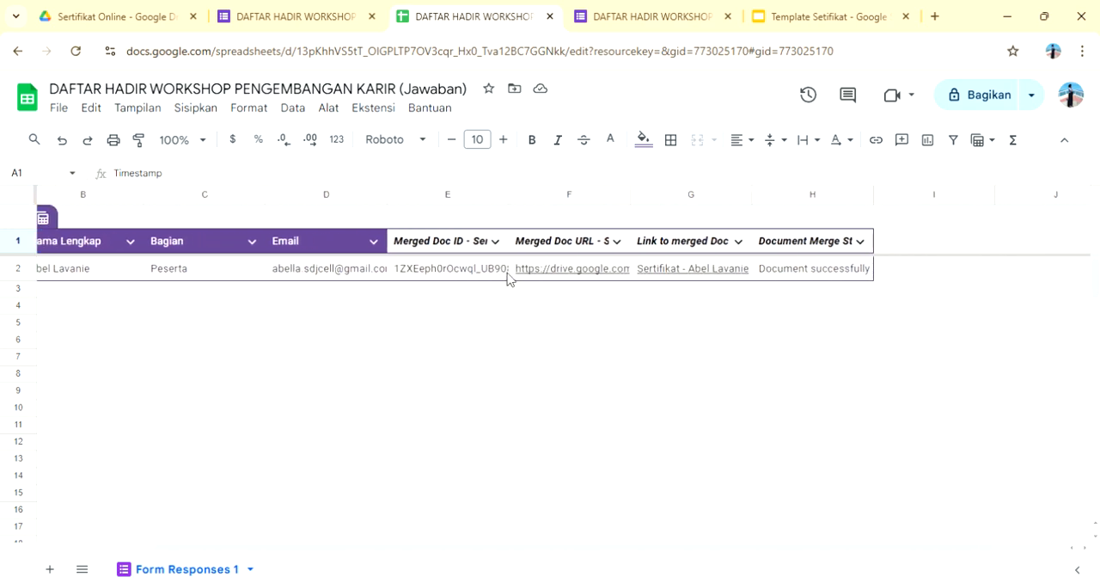
{"action": "scroll", "coordinate": [509, 277], "scroll_direction": "right", "scroll_amount": 1}
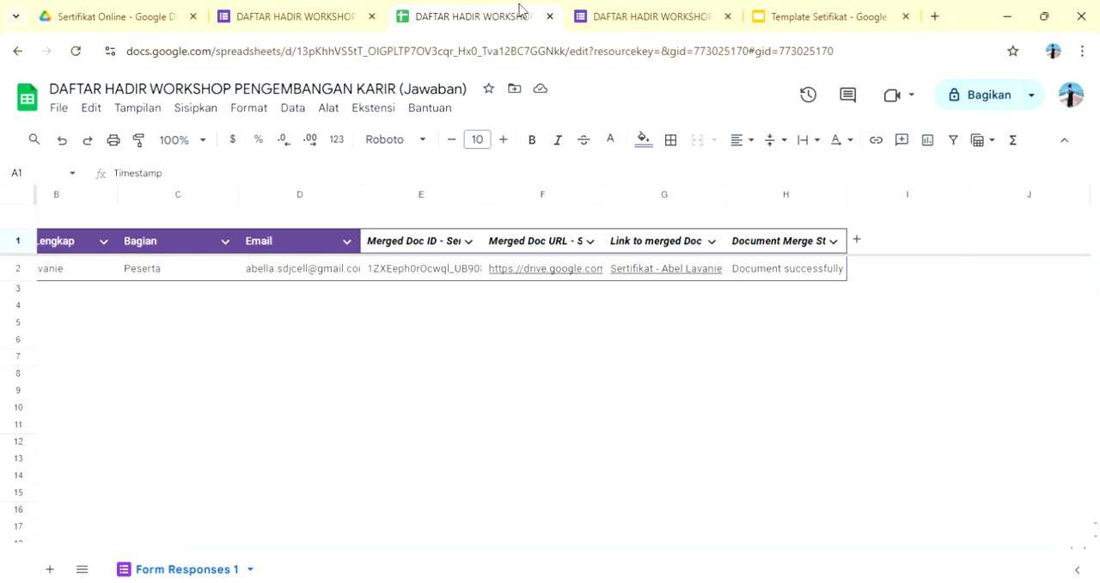
Step: Switch to the certificate template presentation
{"action": "left_click", "coordinate": [803, 7]}
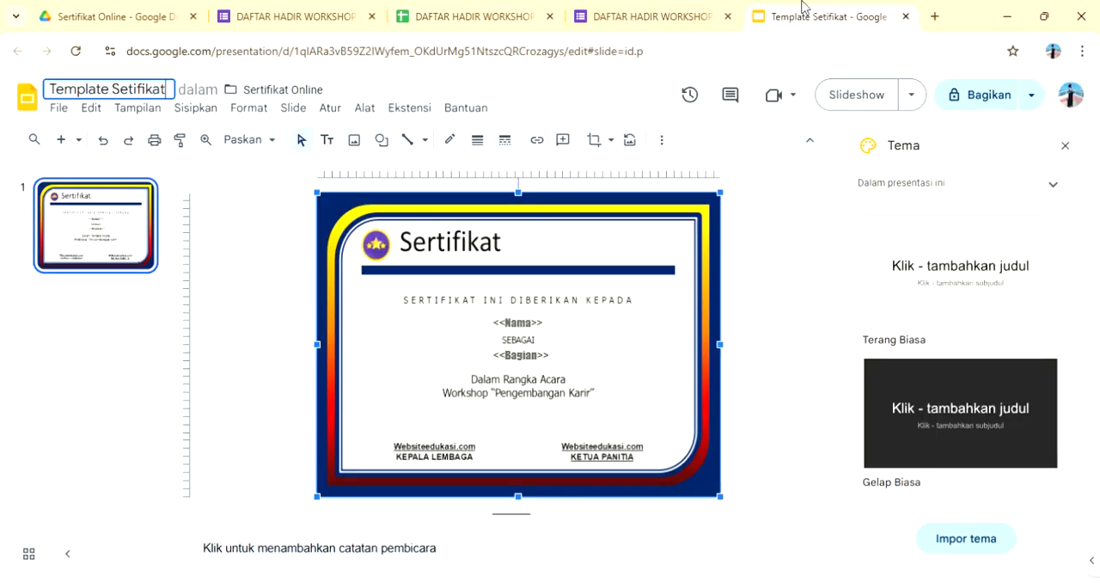